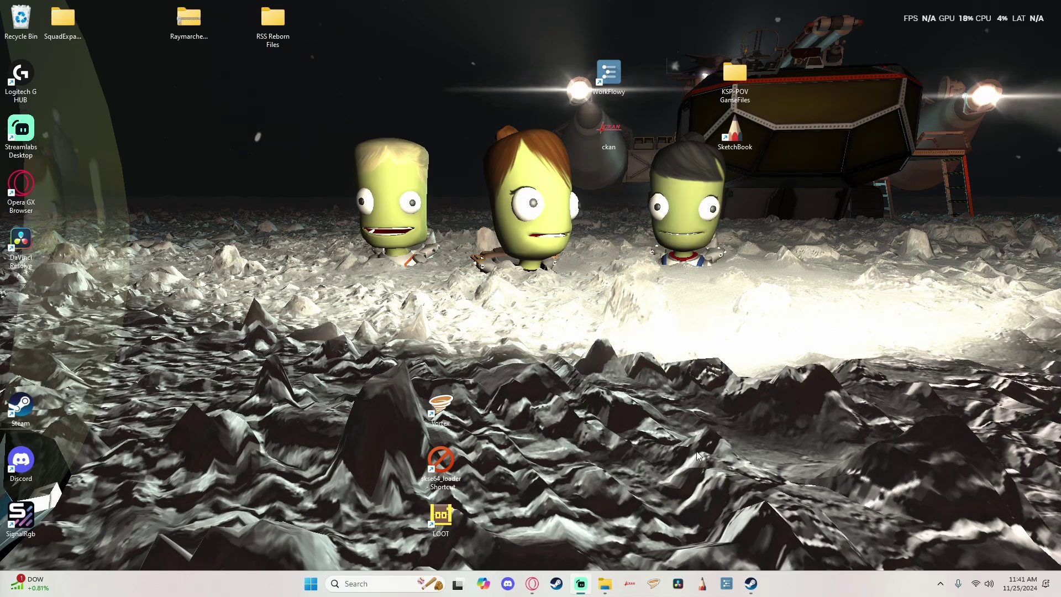
Step: In Steam's library, bring up Kerbal Space Program's Manage > Browse local files option
left_click(750, 583)
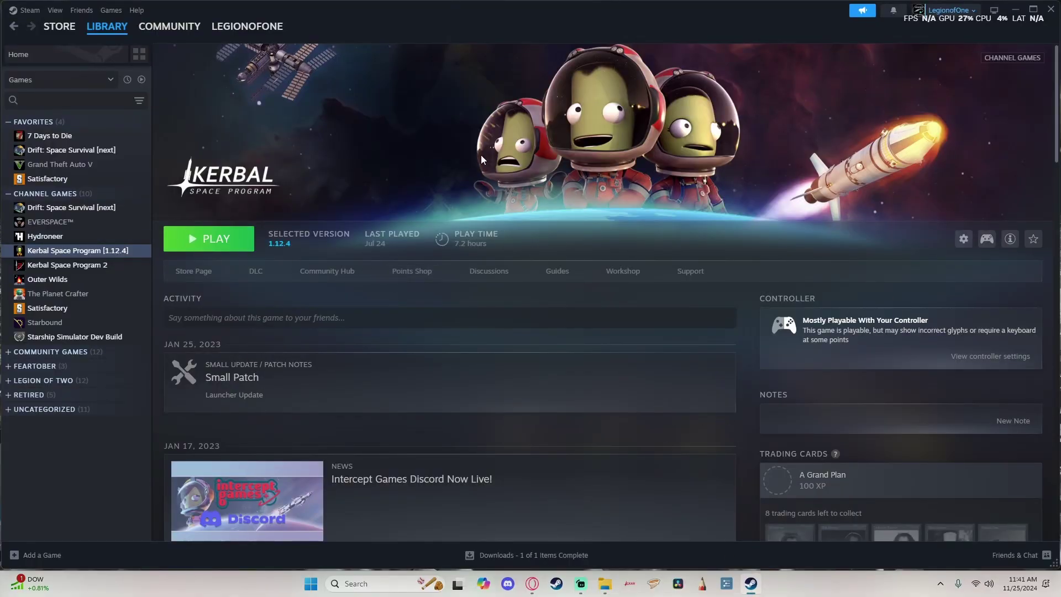
right_click(63, 250)
mouse_move(109, 338)
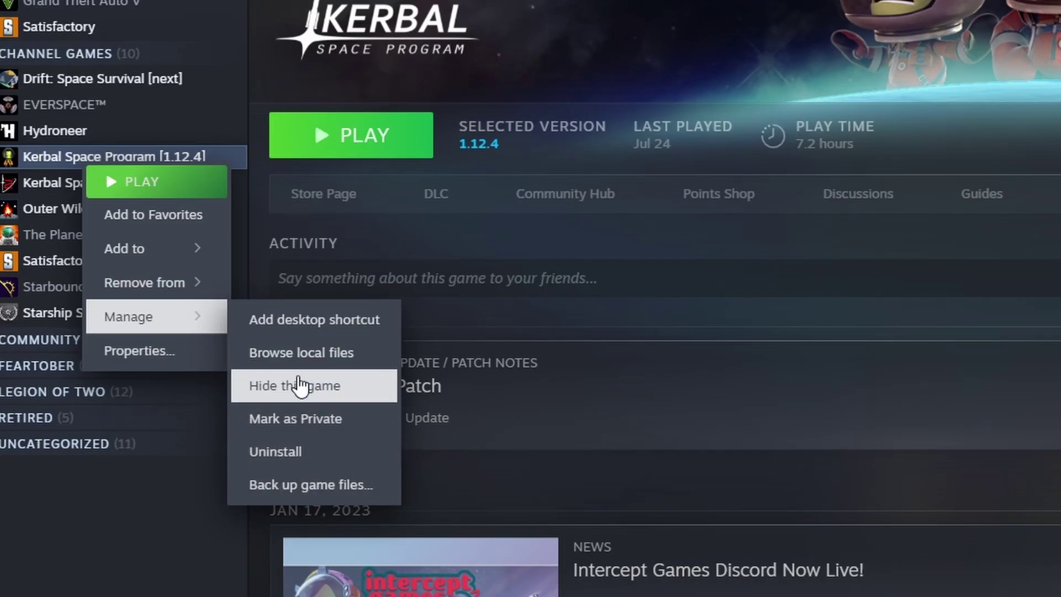
Step: Move all 31 Kerbal Space Program items into the RSS Reborn Files desktop folder, then show common
left_click(316, 357)
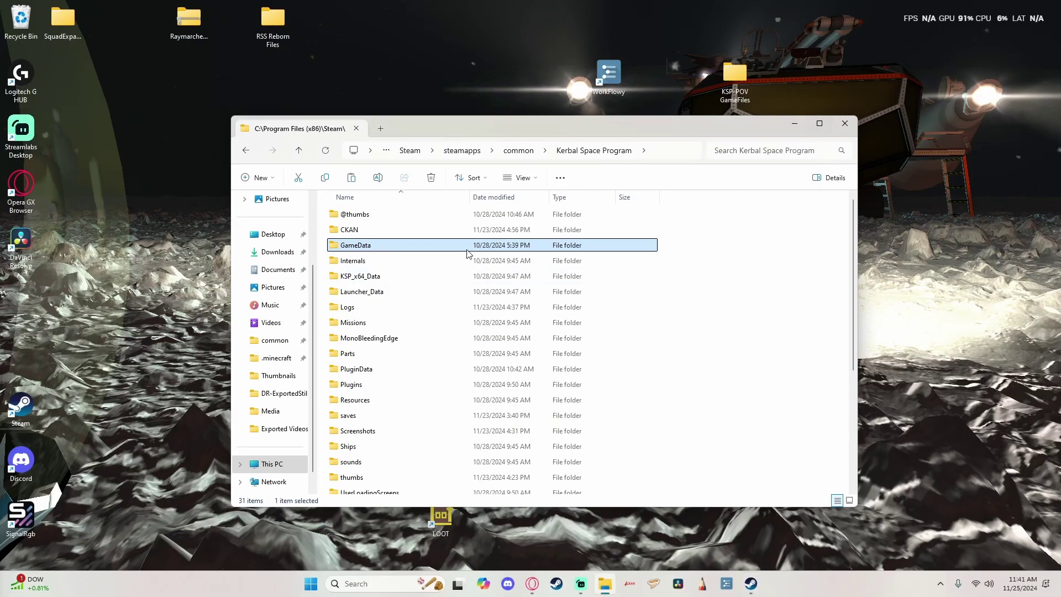
scroll(393, 331, "down", 5)
scroll(358, 248, "up", 5)
left_click(357, 215)
scroll(415, 271, "down", 4)
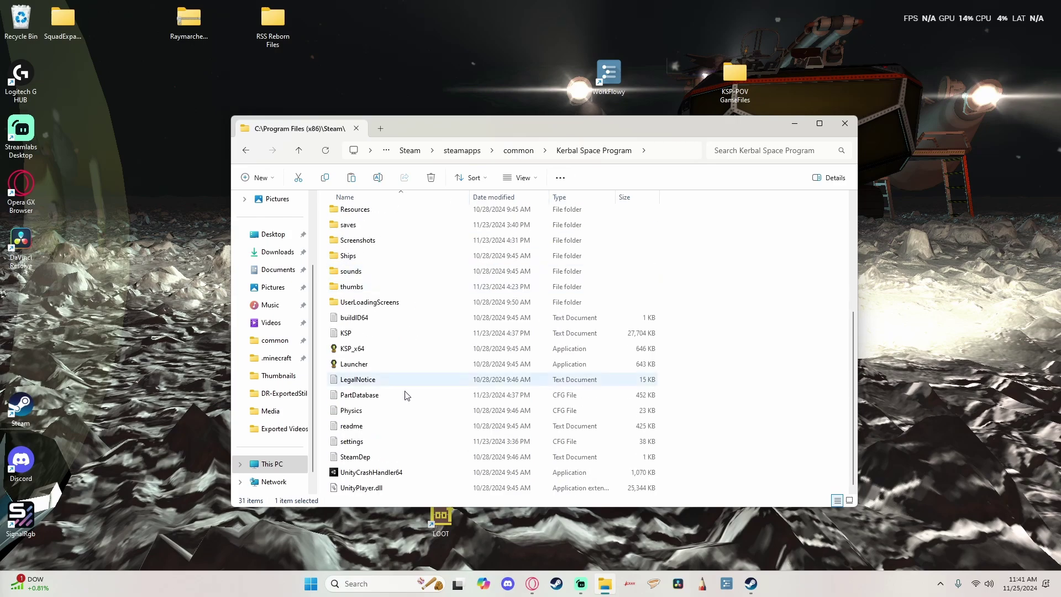
key("ctrl+a")
scroll(362, 251, "up", 5)
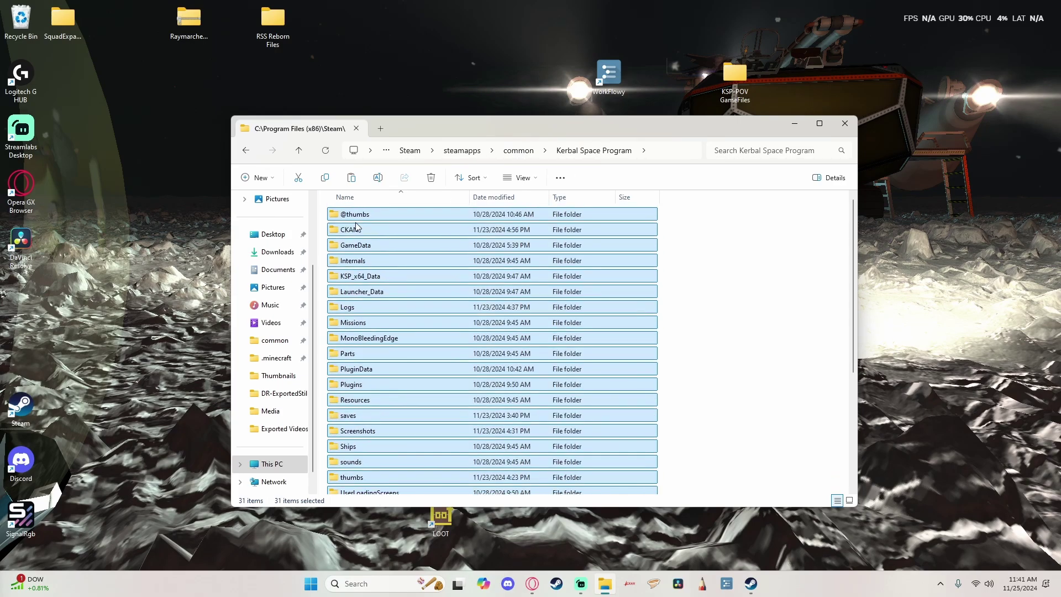
left_click_drag(359, 219, 281, 31)
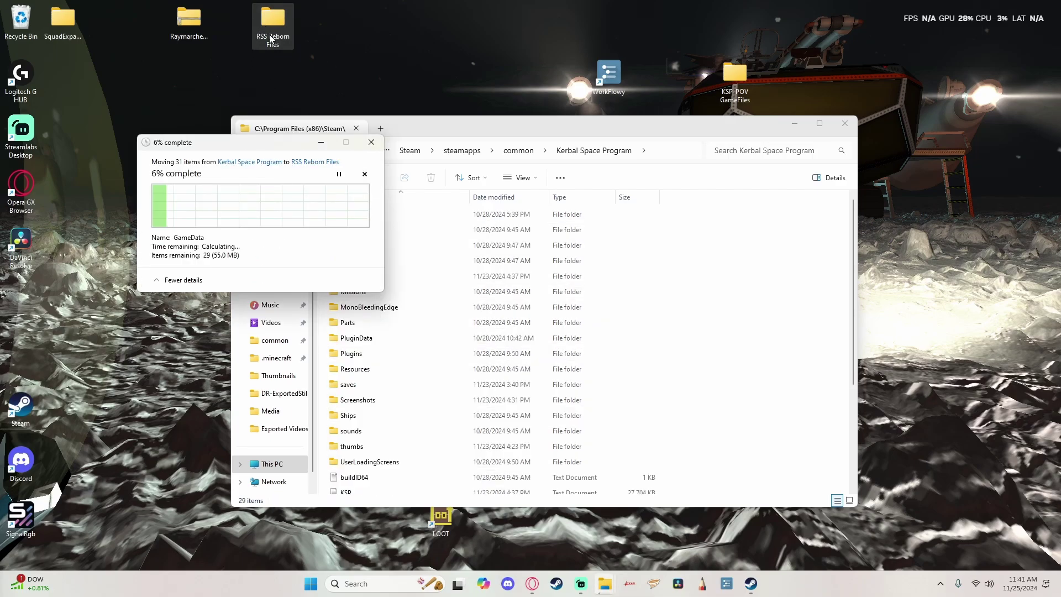
left_click(522, 156)
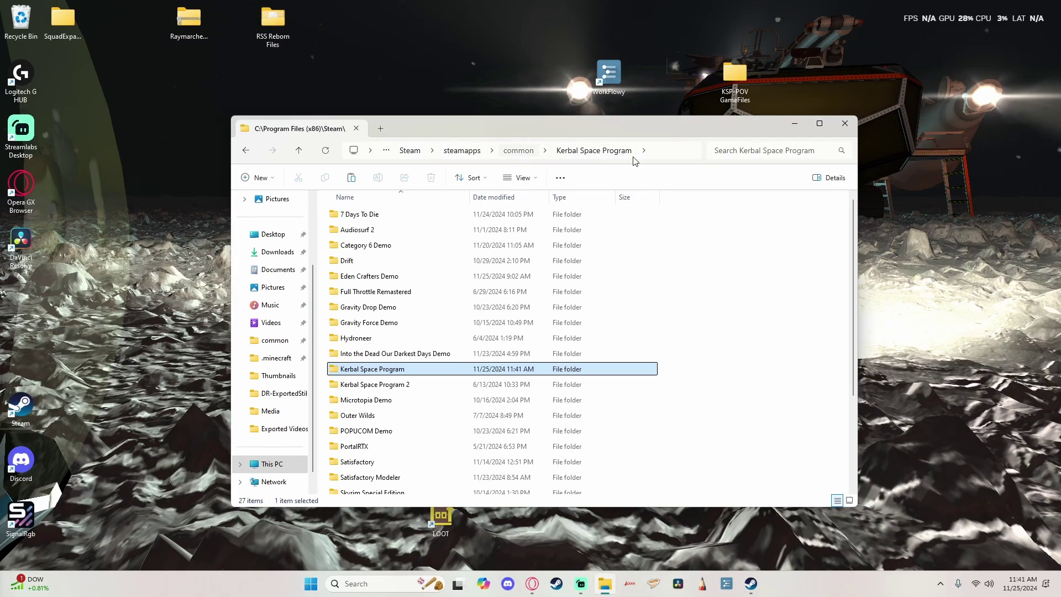
Step: Verify Kerbal Space Program's installed files so Steam re-downloads the 4225 missing files
left_click(751, 584)
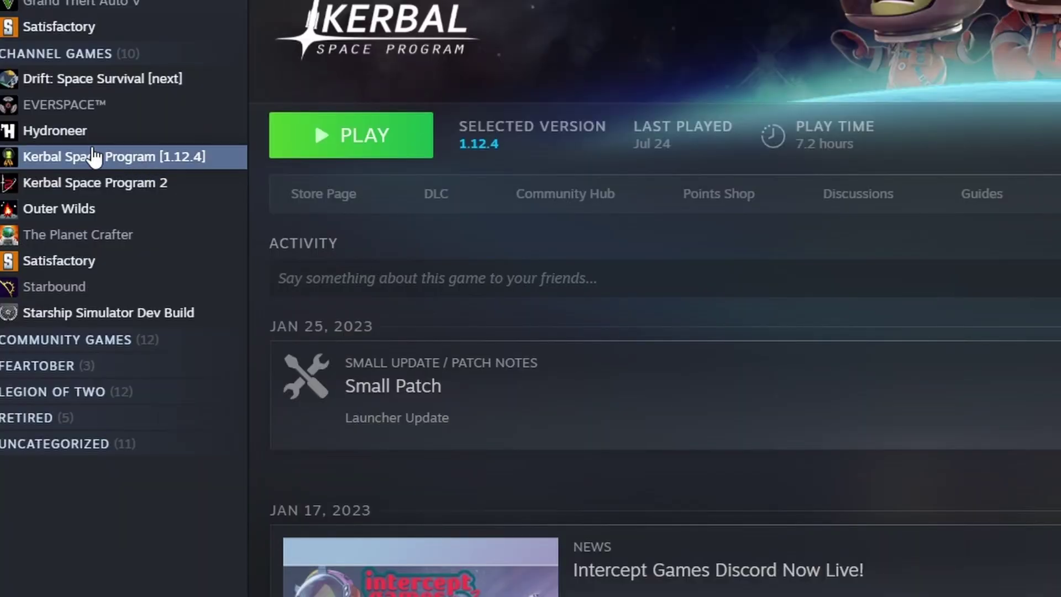
right_click(68, 250)
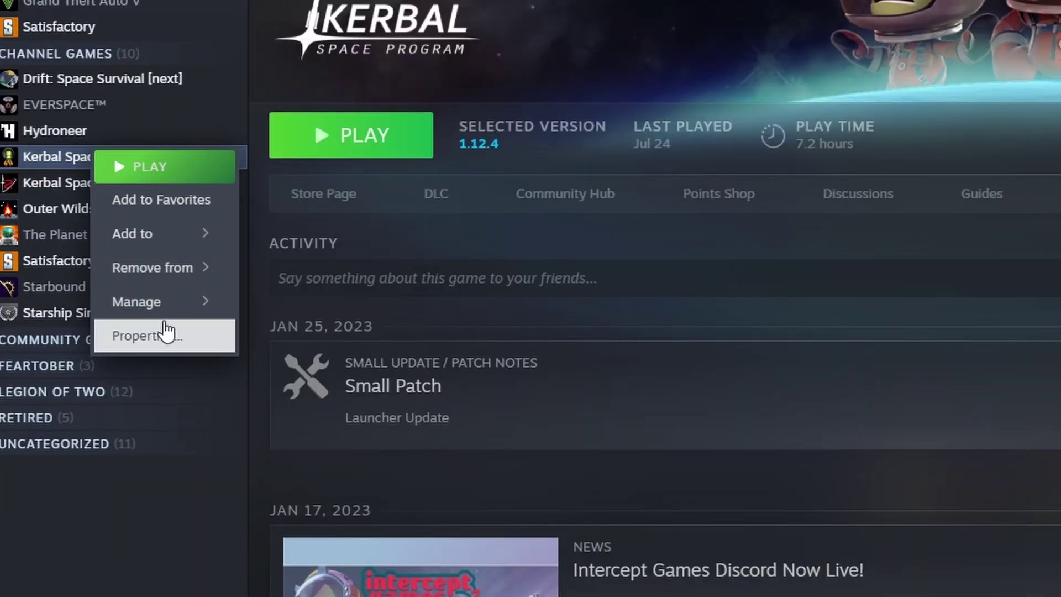
mouse_move(160, 313)
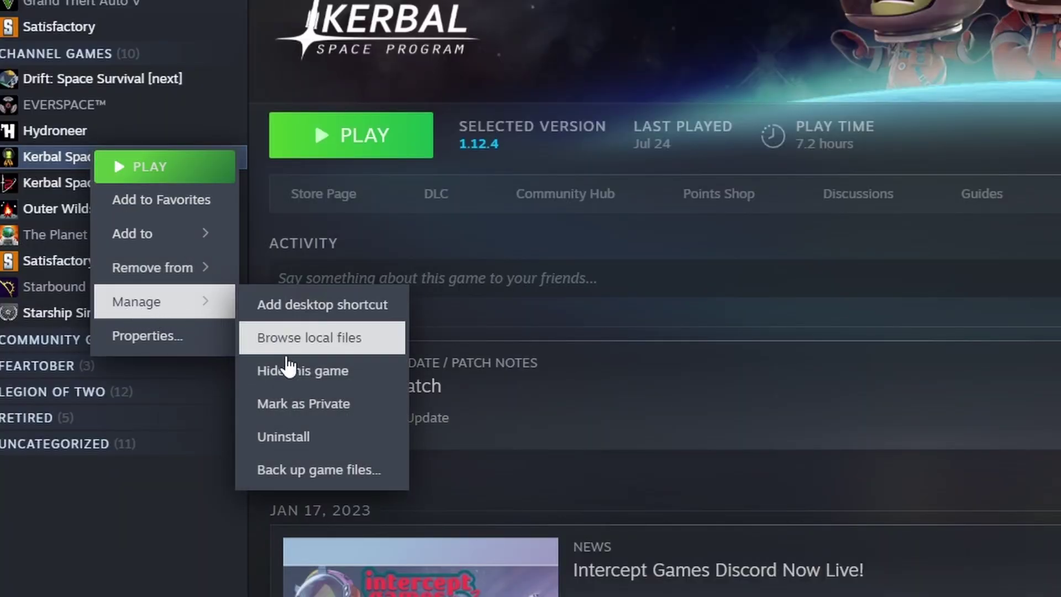
left_click(119, 344)
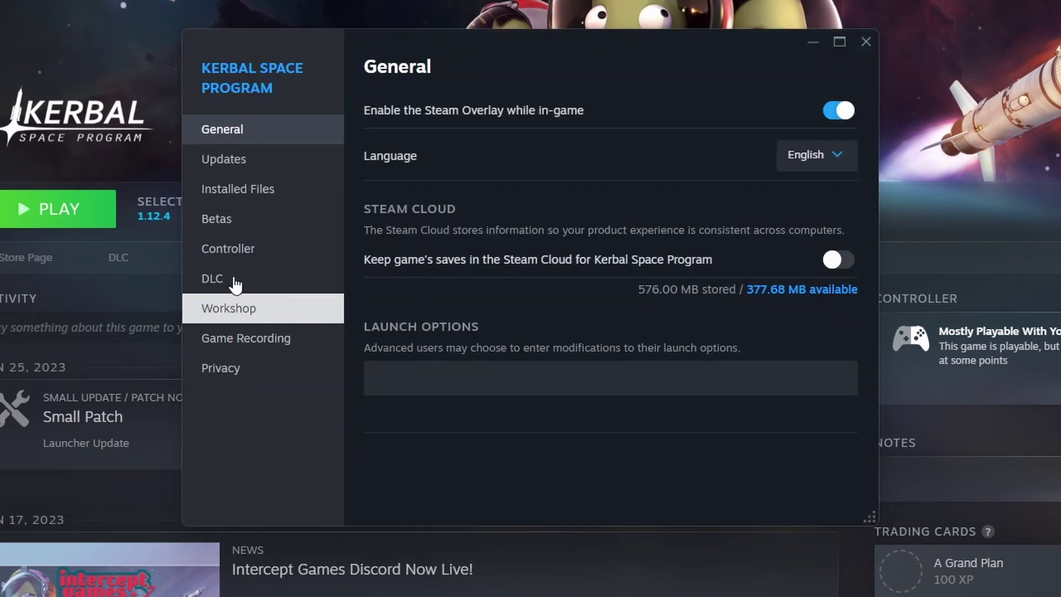
left_click(234, 191)
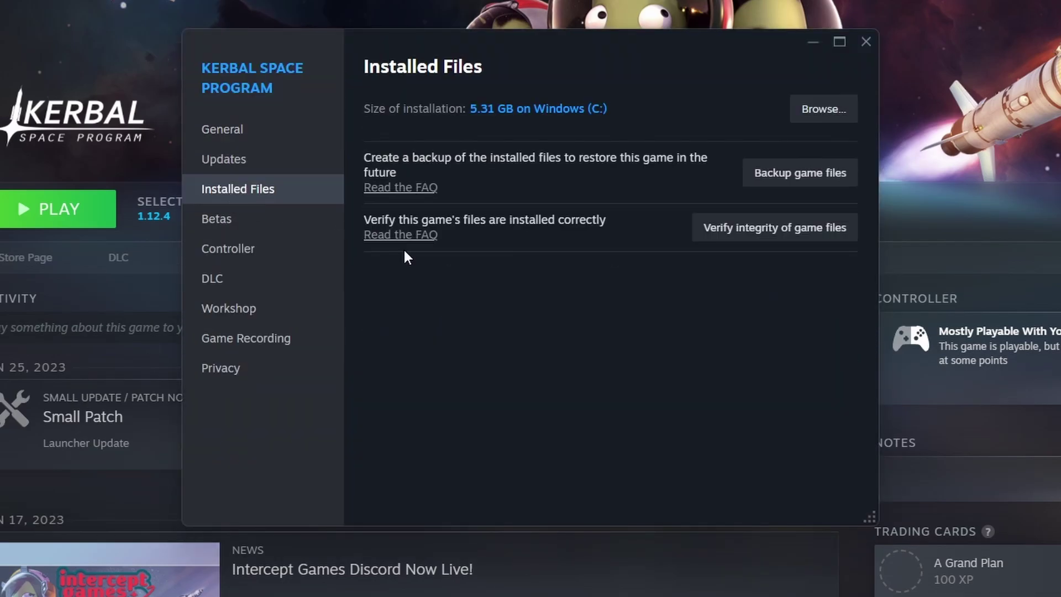
left_click(751, 233)
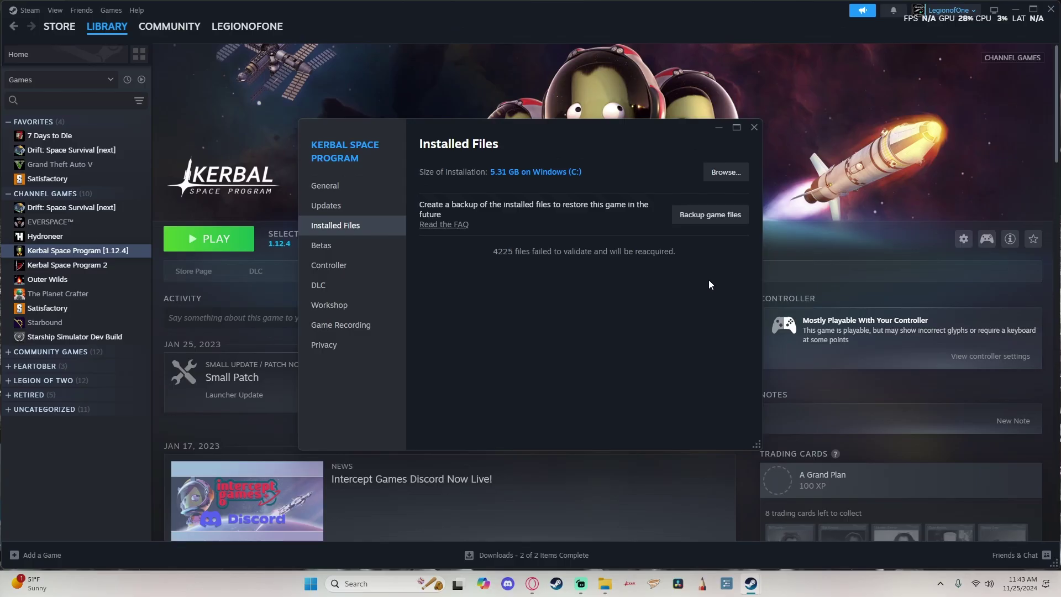
Step: Close the game properties, minimise Steam and open the restored Kerbal Space Program folder
left_click(753, 127)
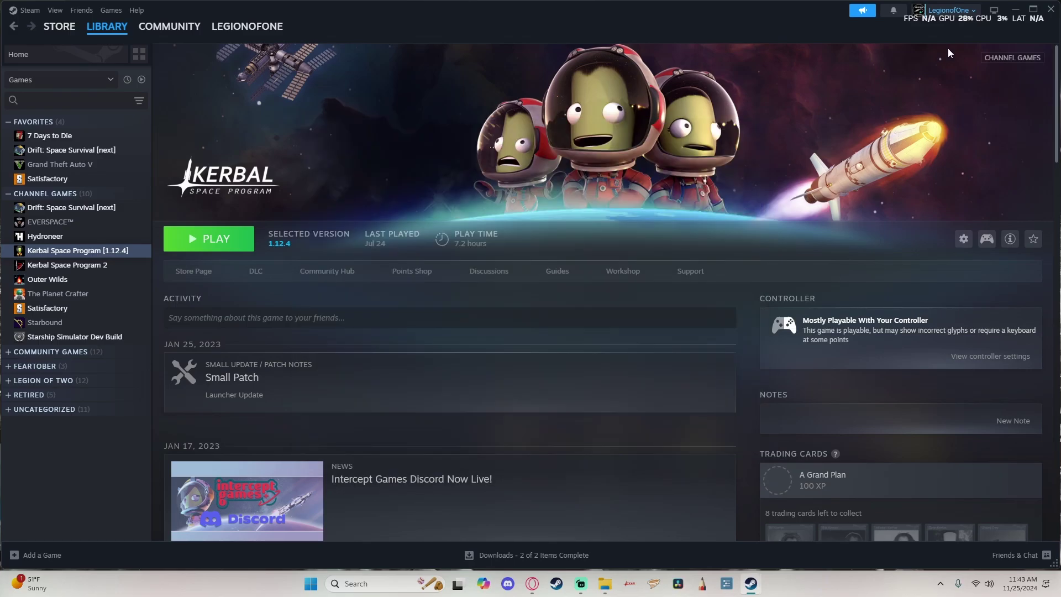
left_click(1016, 9)
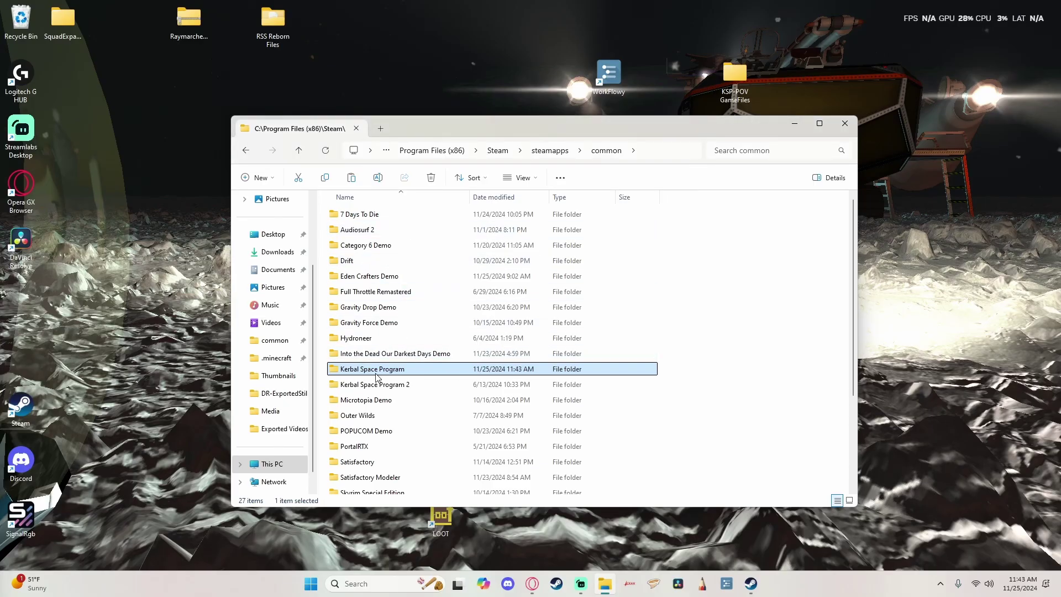
double_click(399, 369)
scroll(400, 387, "down", 2)
scroll(386, 331, "up", 2)
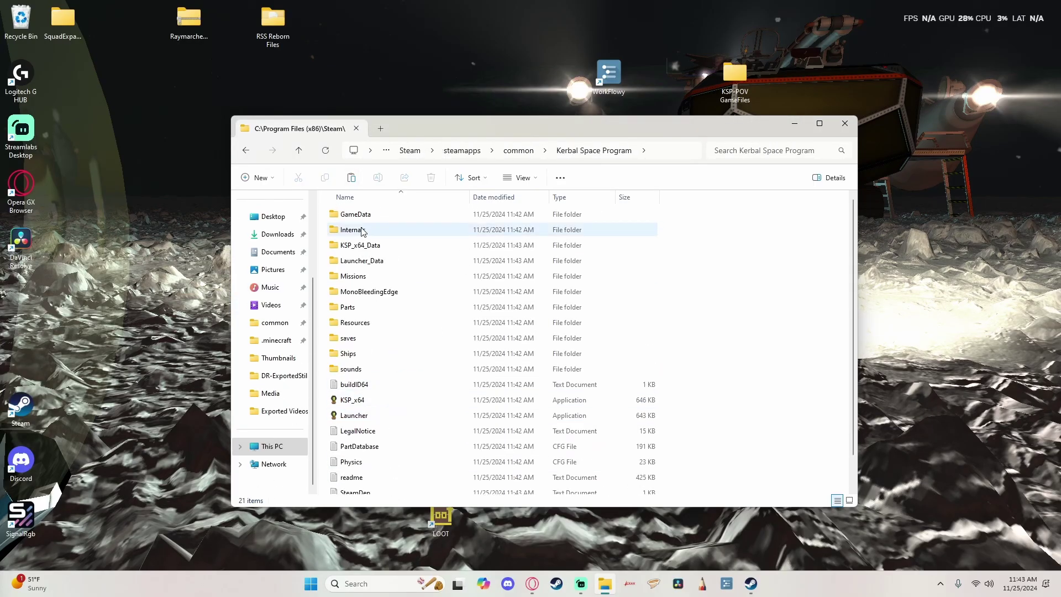
Step: Confirm GameData holds only Squad and SquadExpansion, then return to the 22-item game folder
double_click(353, 216)
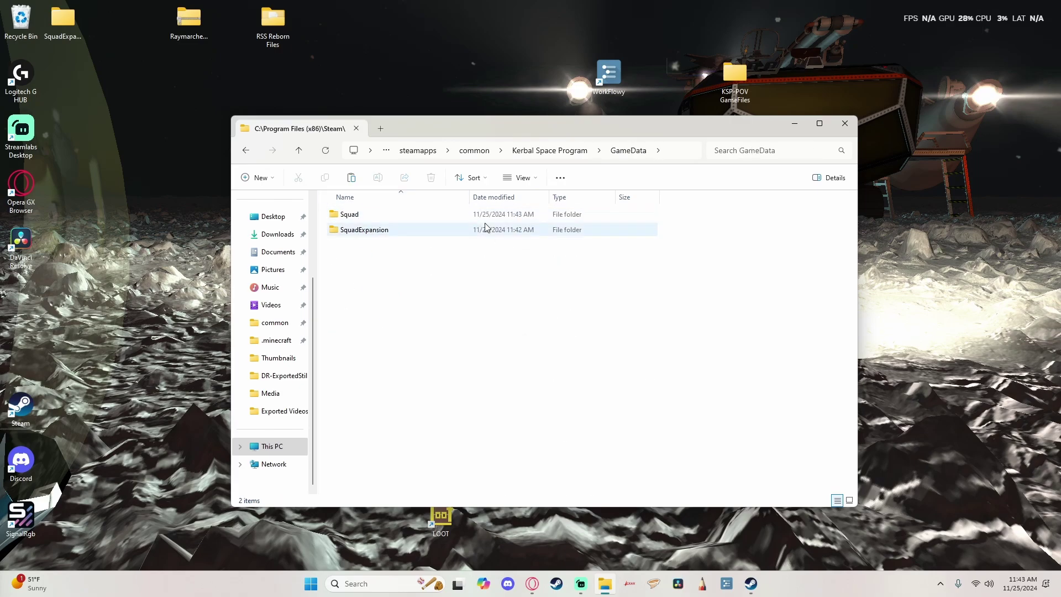
left_click(559, 152)
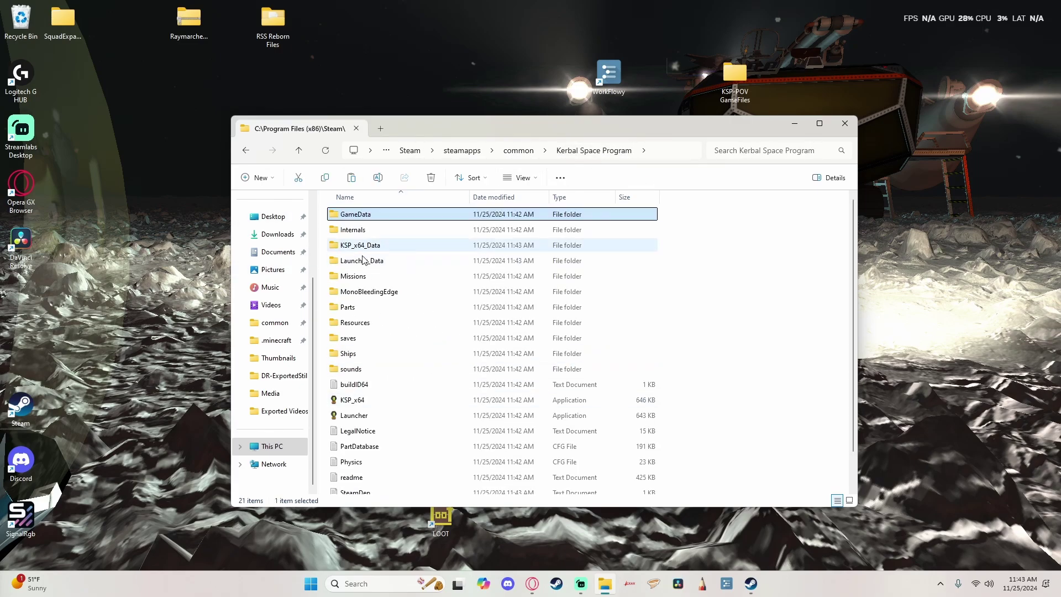
scroll(367, 332, "down", 2)
scroll(771, 205, "up", 2)
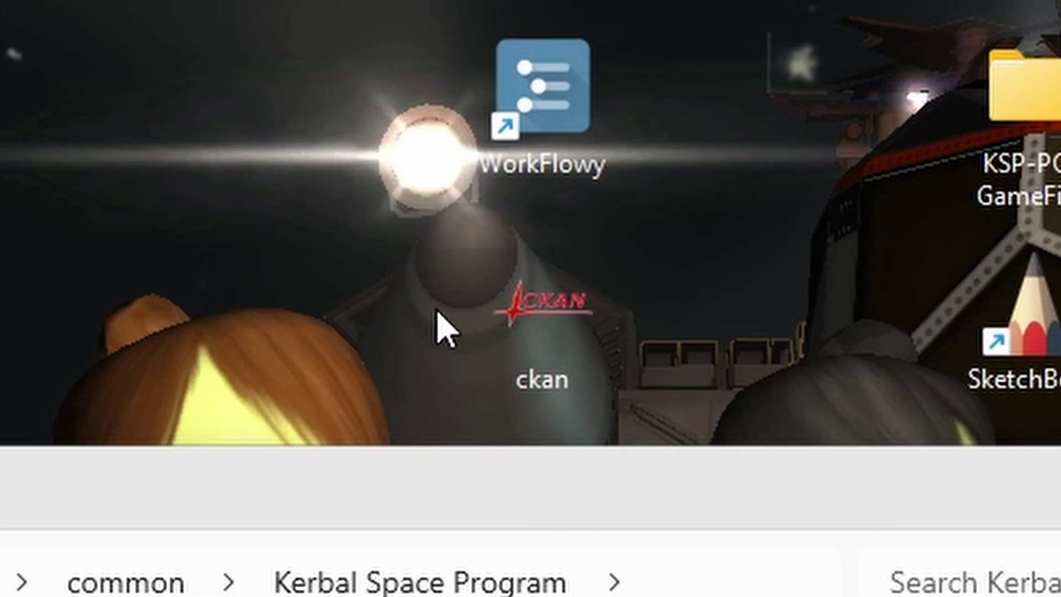
mouse_move(532, 314)
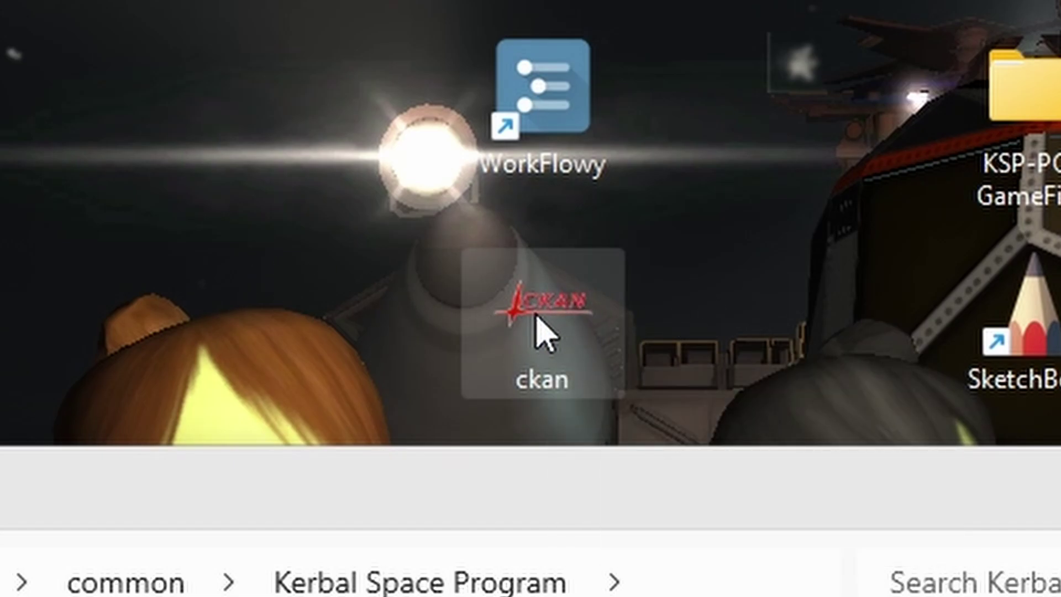
Step: Launch CKAN and add the Kerbal Space Program instance from disk using KSP_x64
double_click(537, 311)
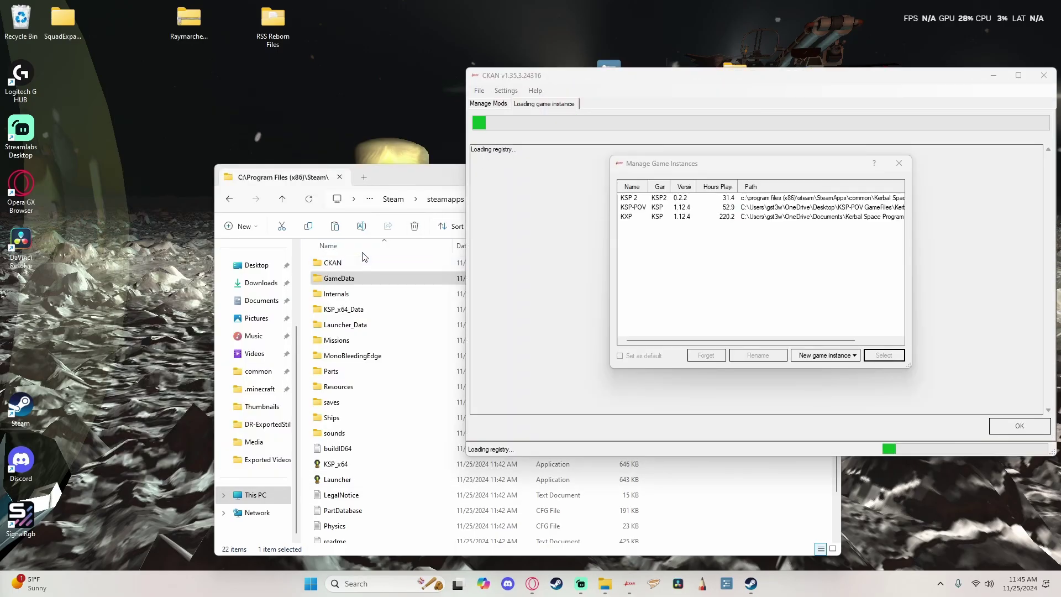
left_click(812, 355)
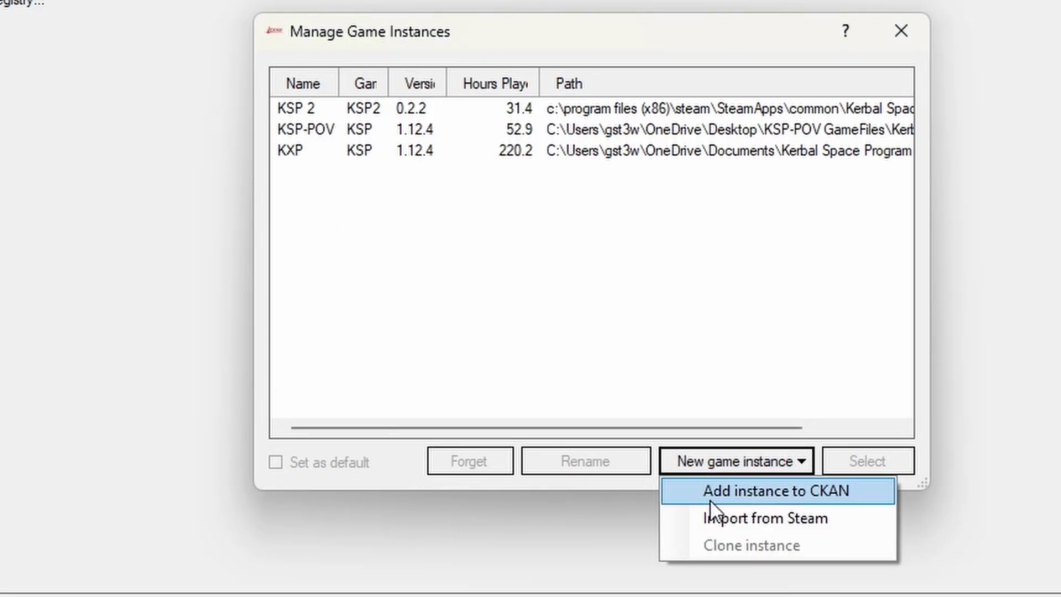
left_click(763, 492)
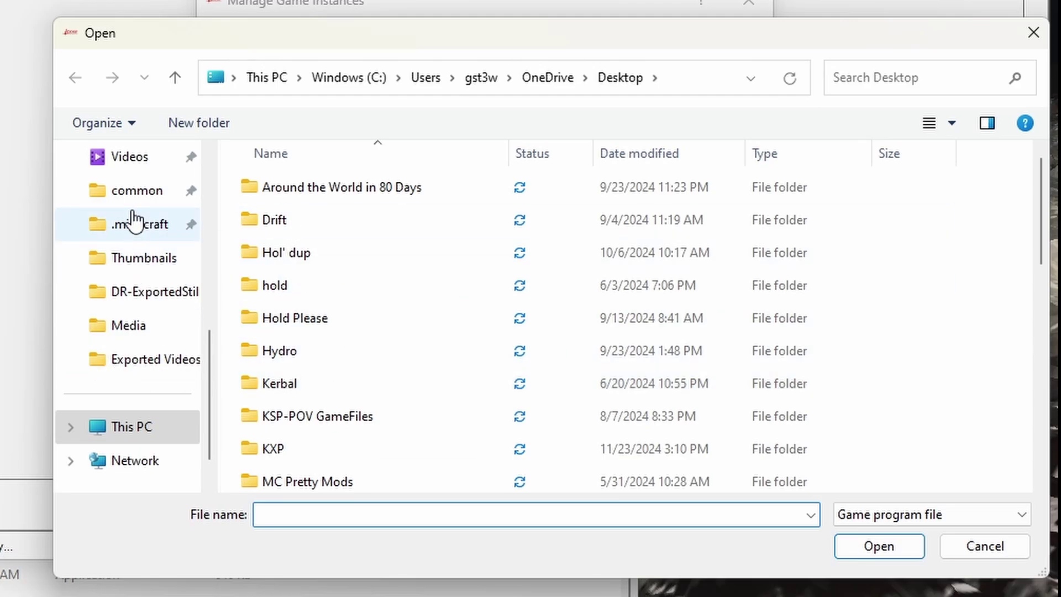
left_click(138, 190)
scroll(308, 368, "down", 3)
scroll(332, 260, "down", 1)
scroll(367, 265, "up", 1)
double_click(314, 240)
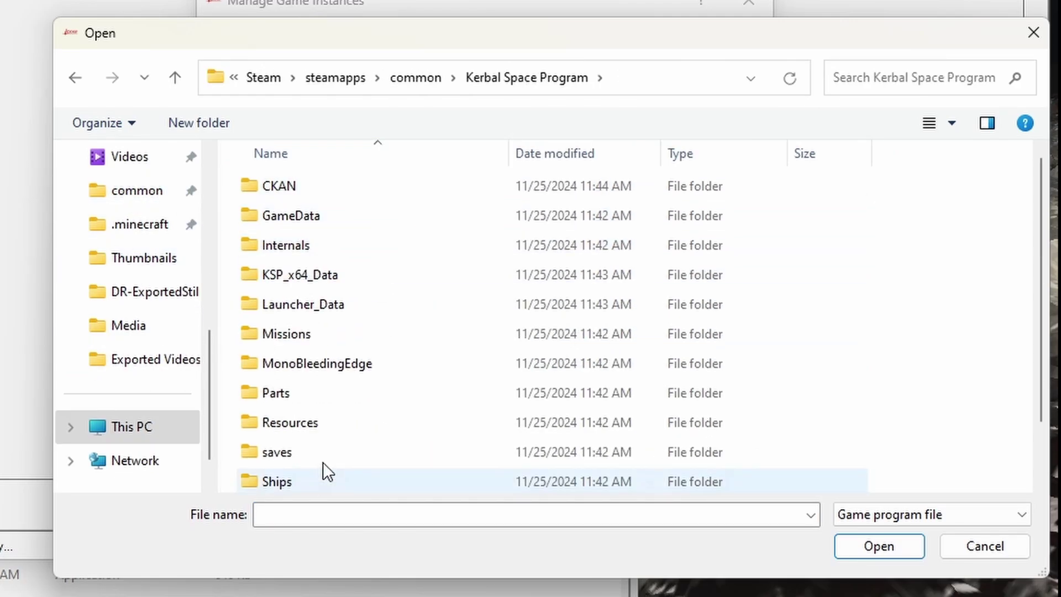
scroll(309, 342, "down", 1)
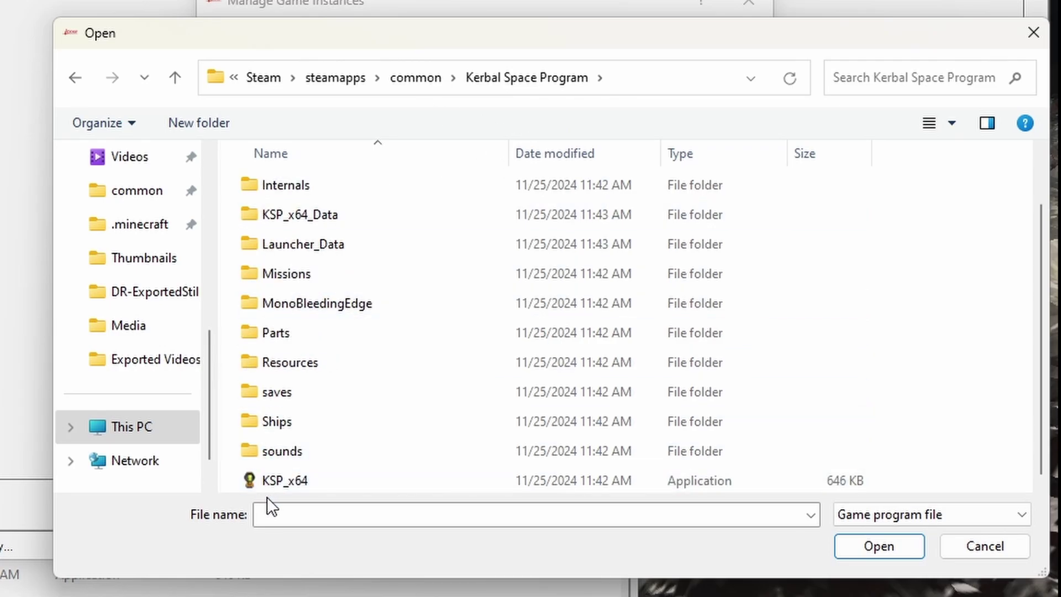
left_click(281, 480)
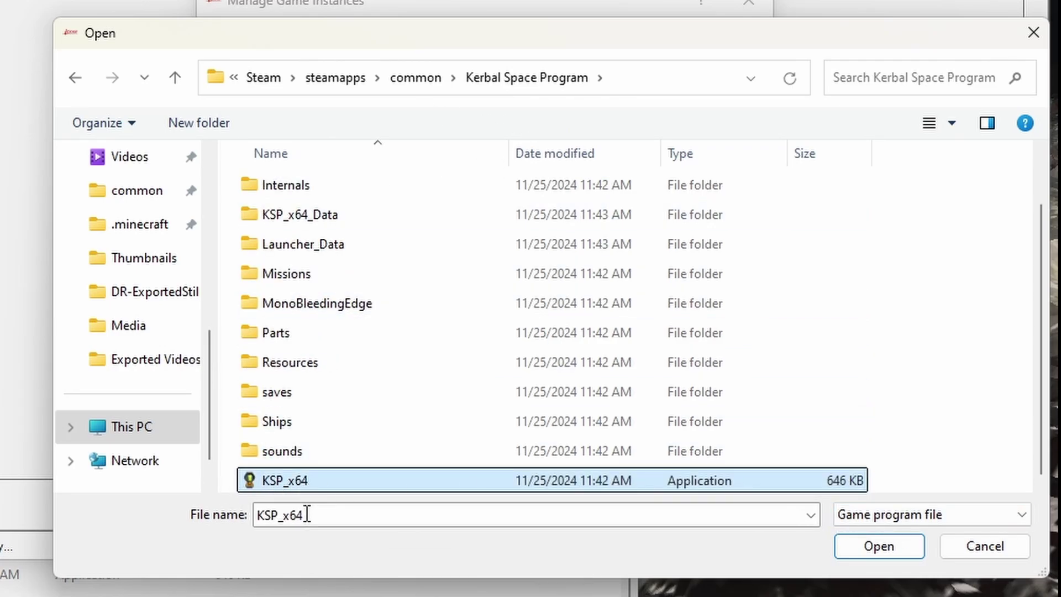
left_click(868, 549)
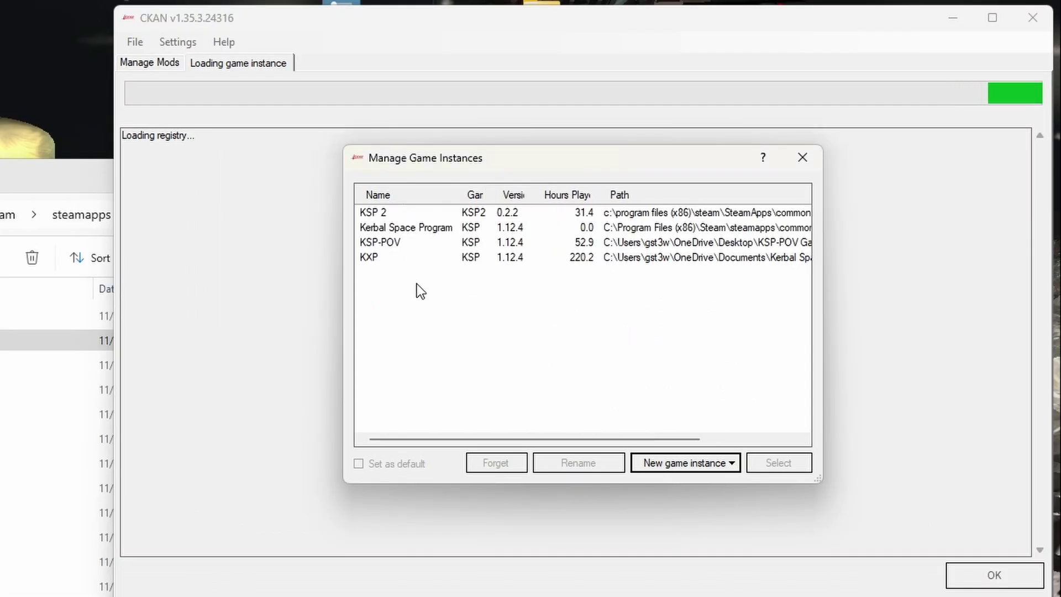
Step: Rename the instance to 'RSS-Reborn (Installer)' and load it
left_click(406, 228)
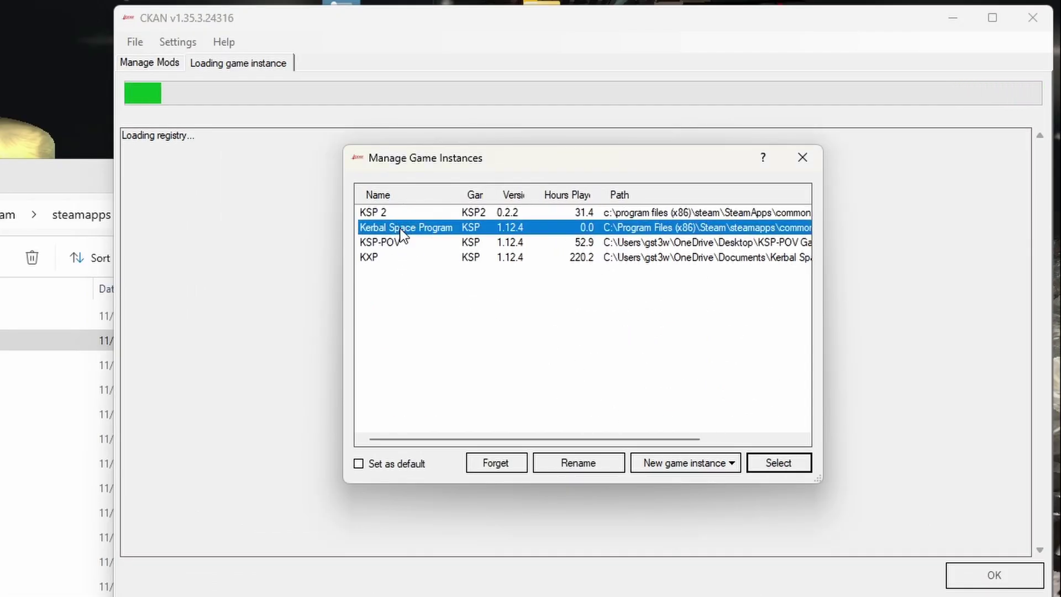
left_click(594, 463)
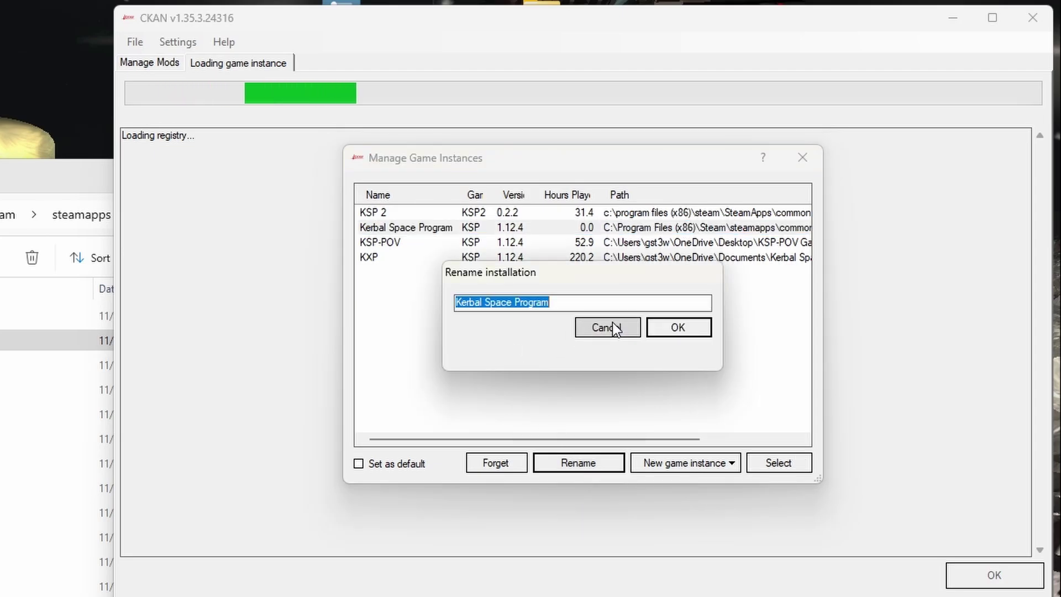
type("RSS-Reborn (")
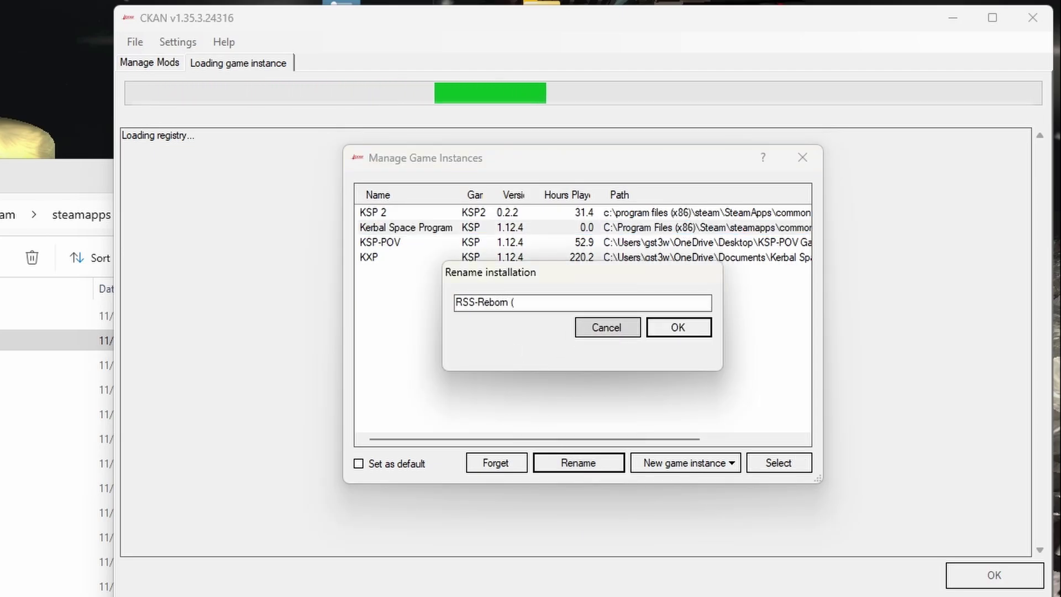
type("Installer)")
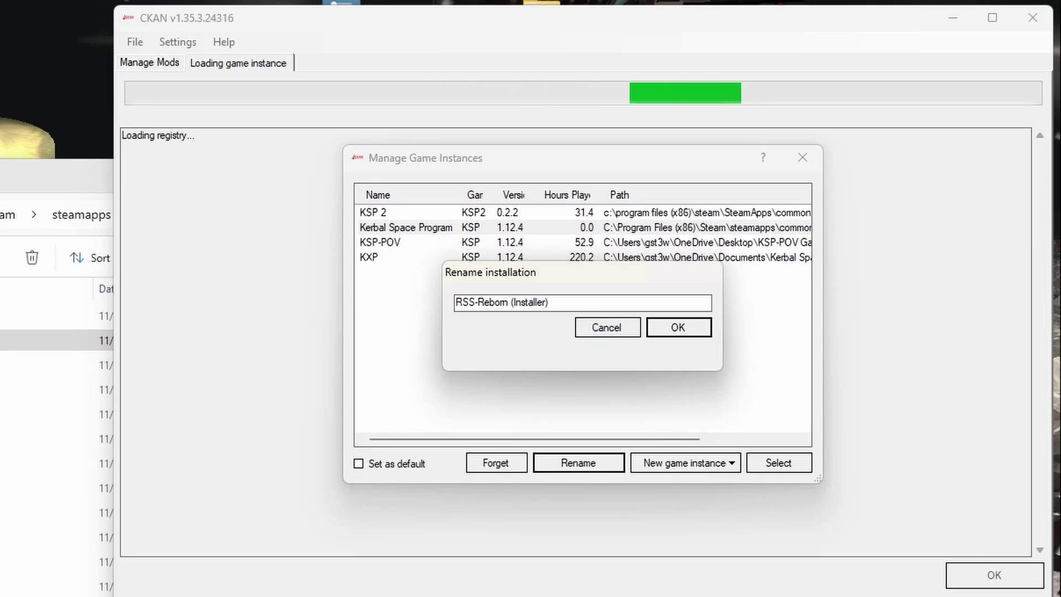
left_click(677, 328)
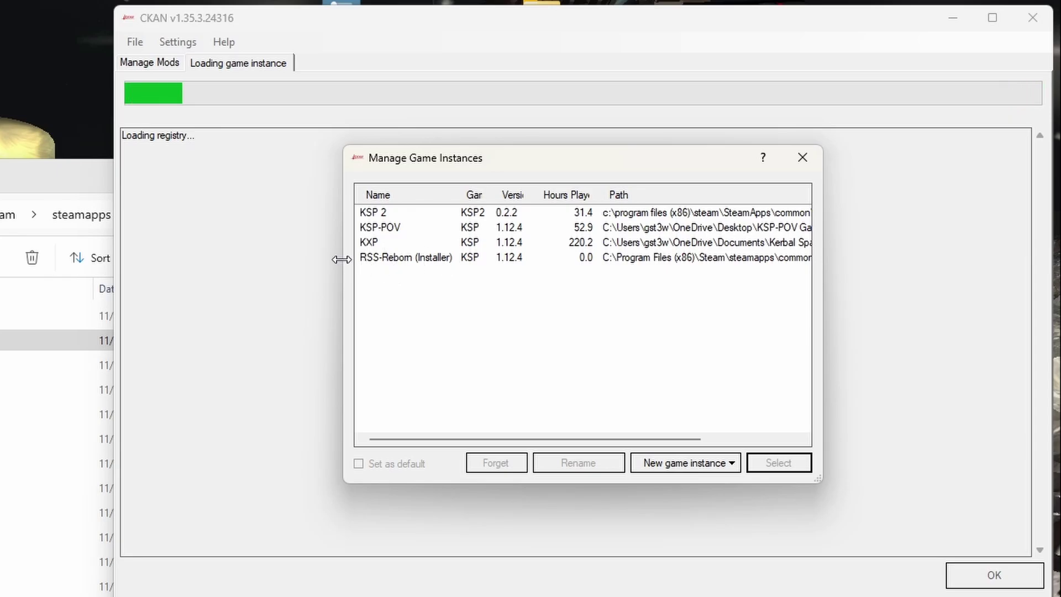
left_click(387, 260)
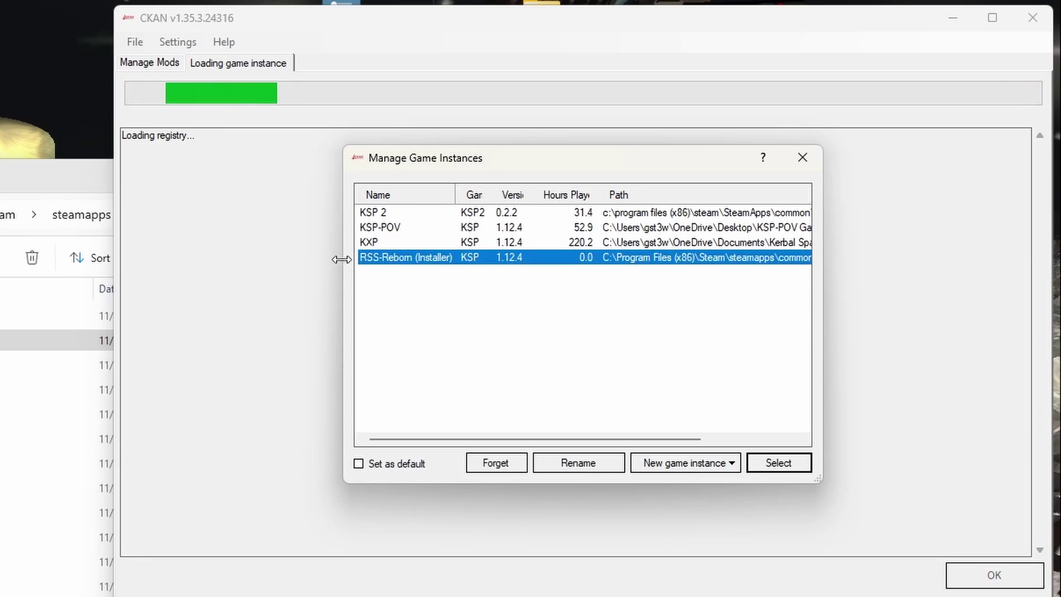
left_click(779, 463)
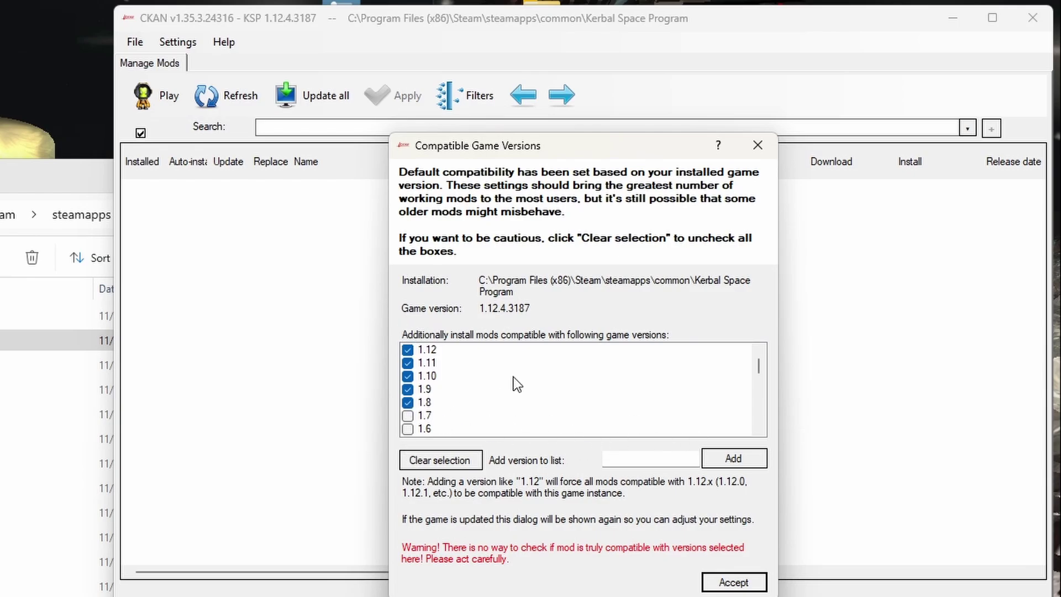
Step: Accept the default compatible versions, enable start-up update checks and refresh the mod list
left_click(762, 581)
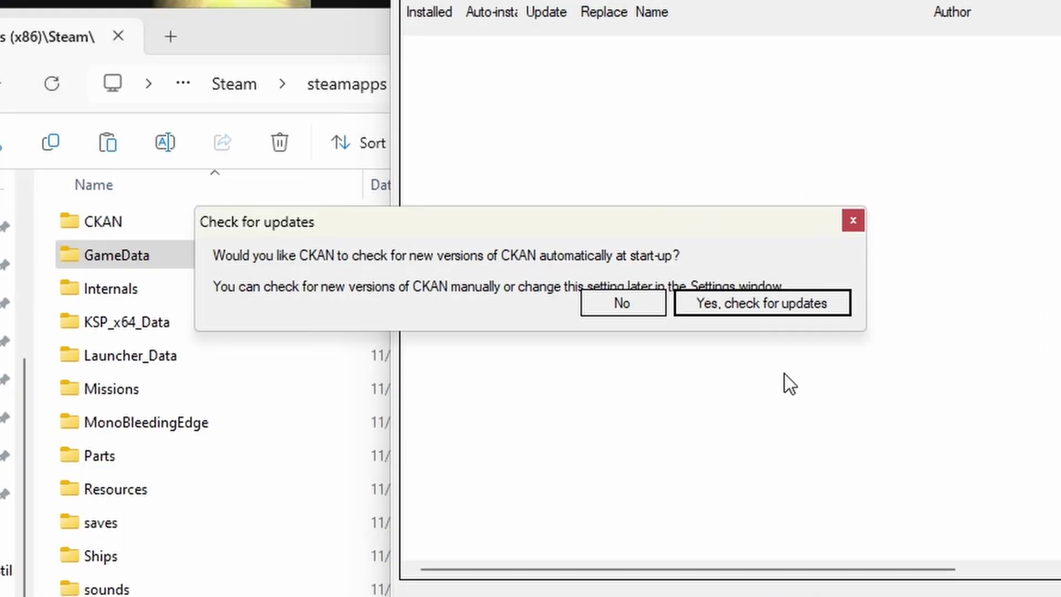
left_click(787, 311)
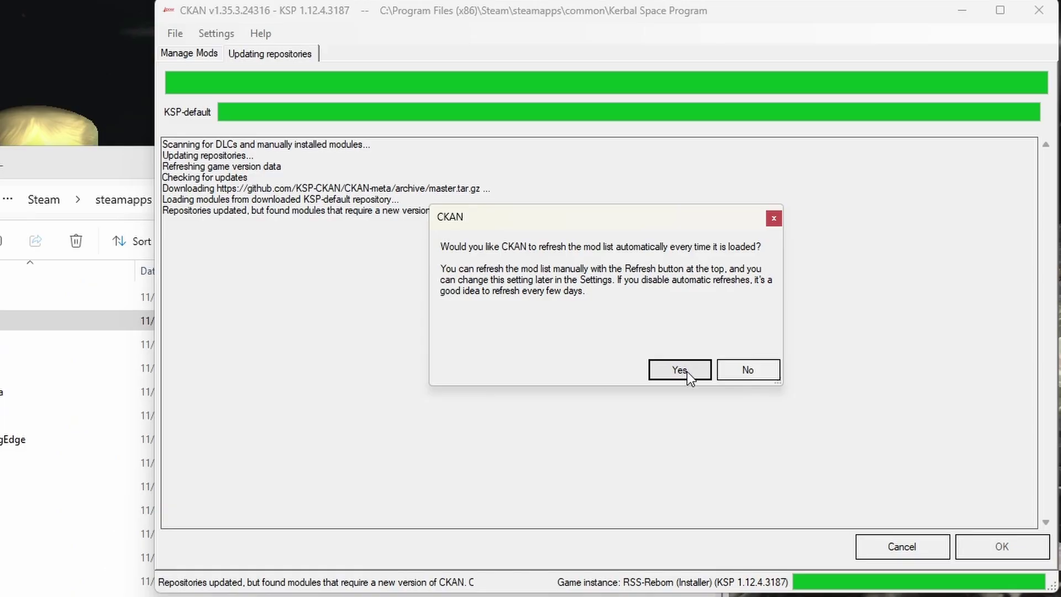
left_click(685, 370)
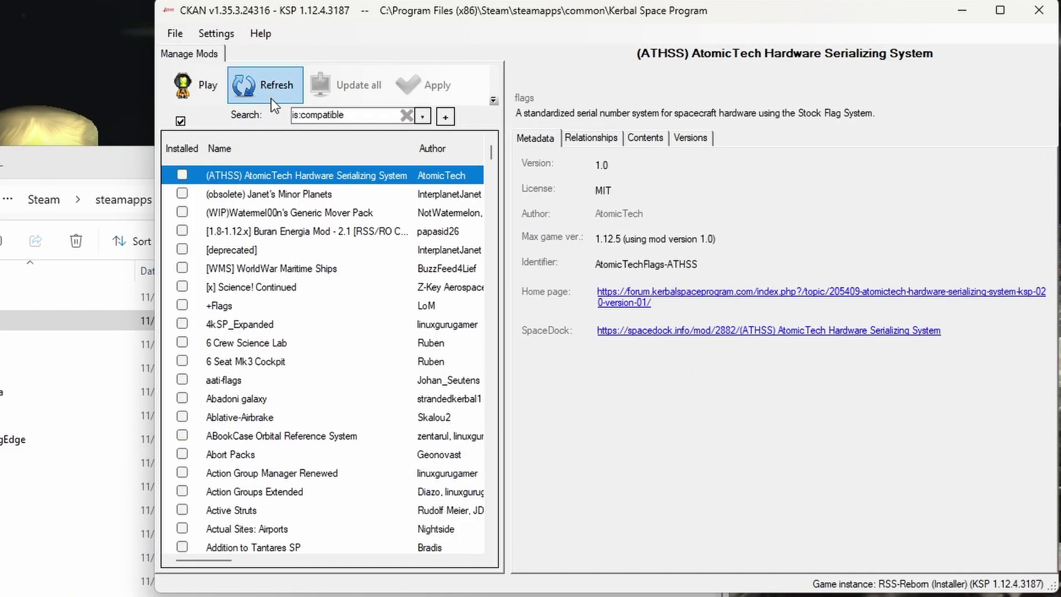
scroll(371, 317, "down", 20)
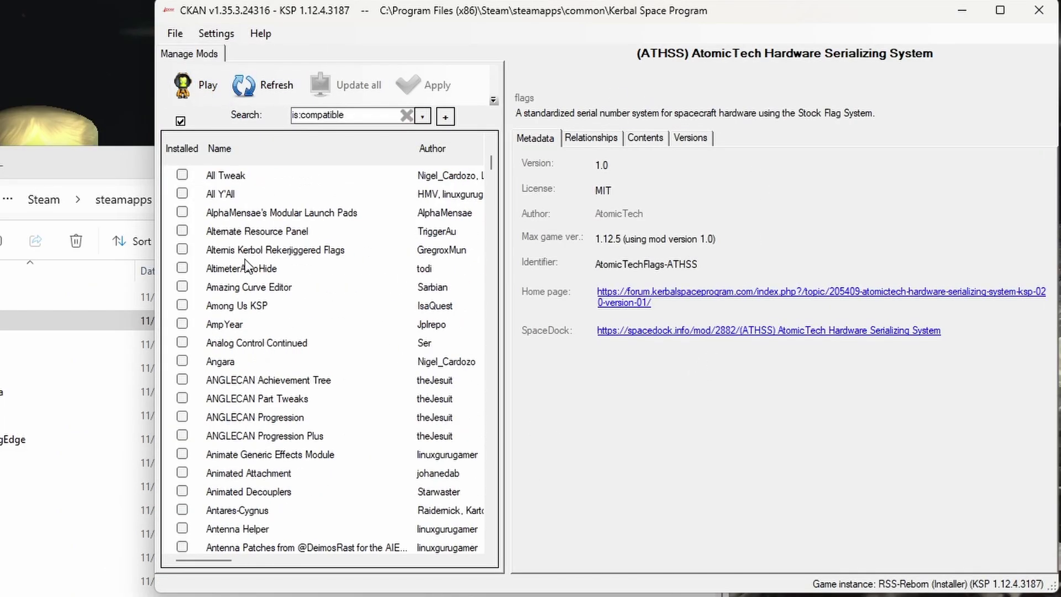
scroll(221, 260, "down", 7)
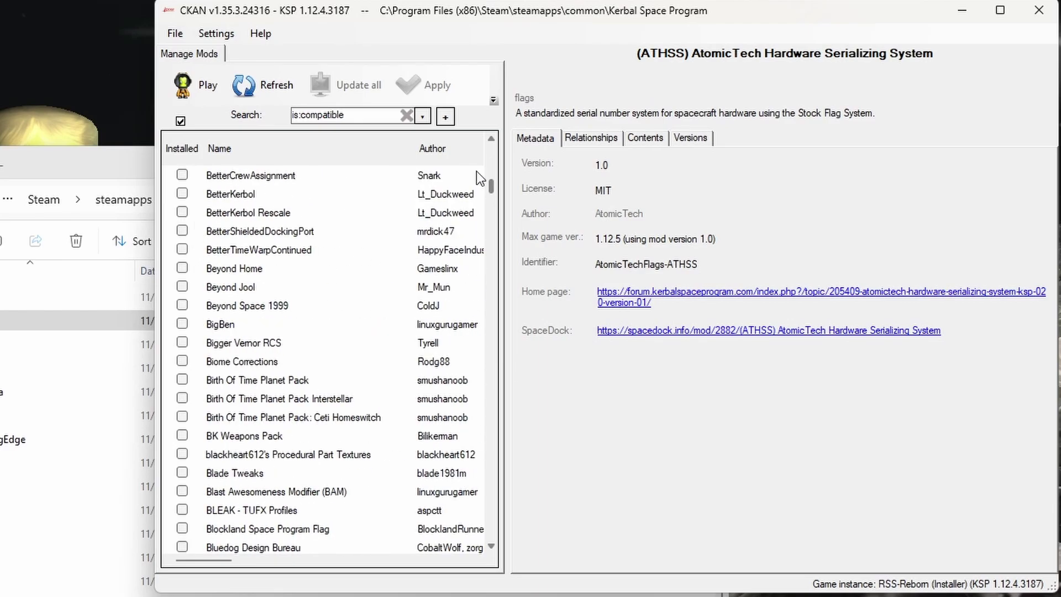
Step: Search 'RP1' and mark Express Install and High Graphics, unticking Medium Graphics after the conflict
left_click(406, 115)
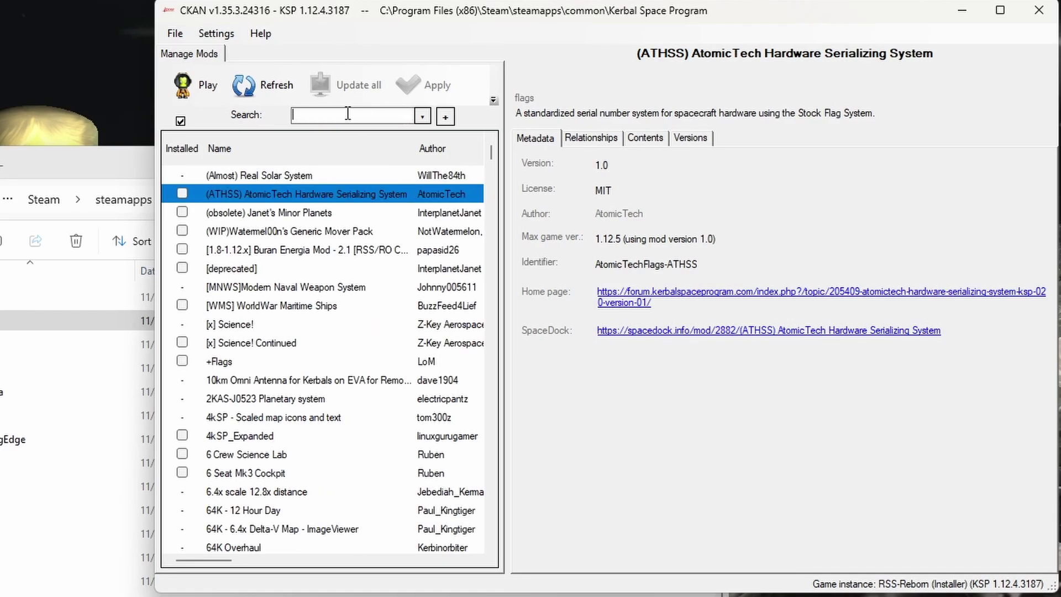
type("RP1")
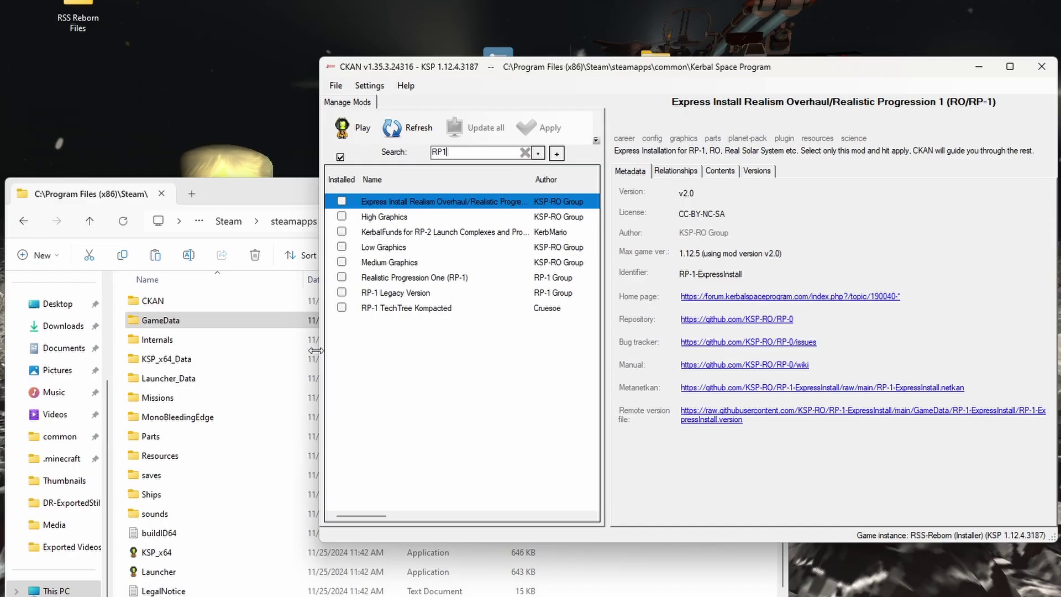
left_click_drag(316, 350, 15, 350)
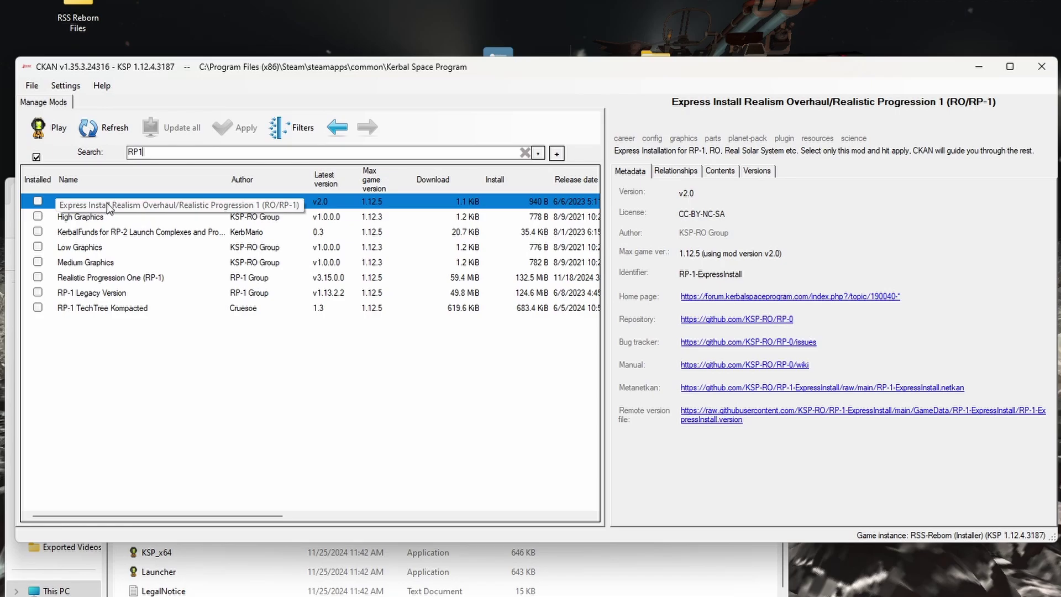
left_click(37, 202)
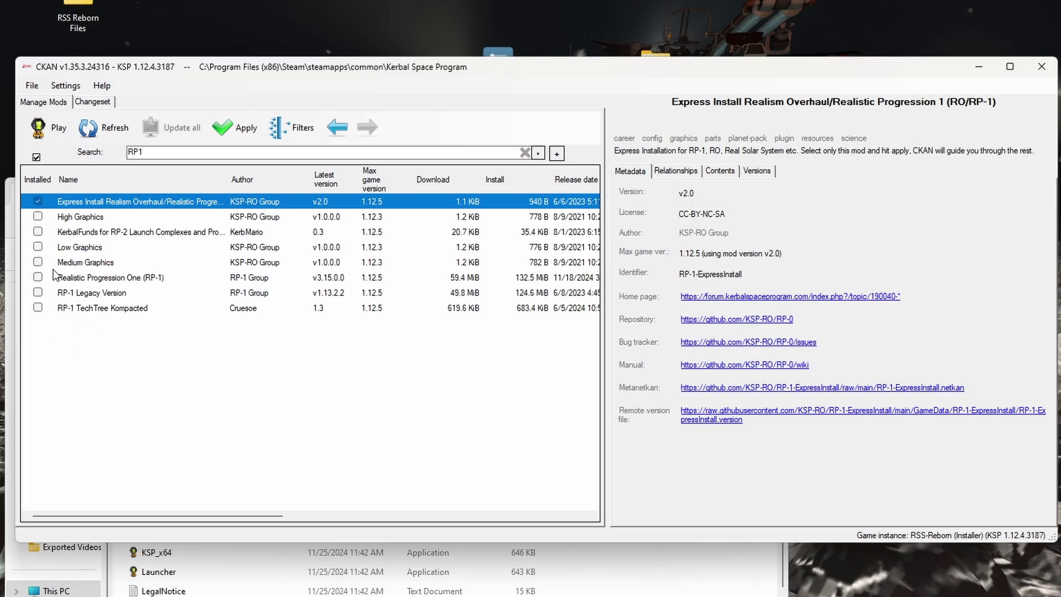
left_click(89, 219)
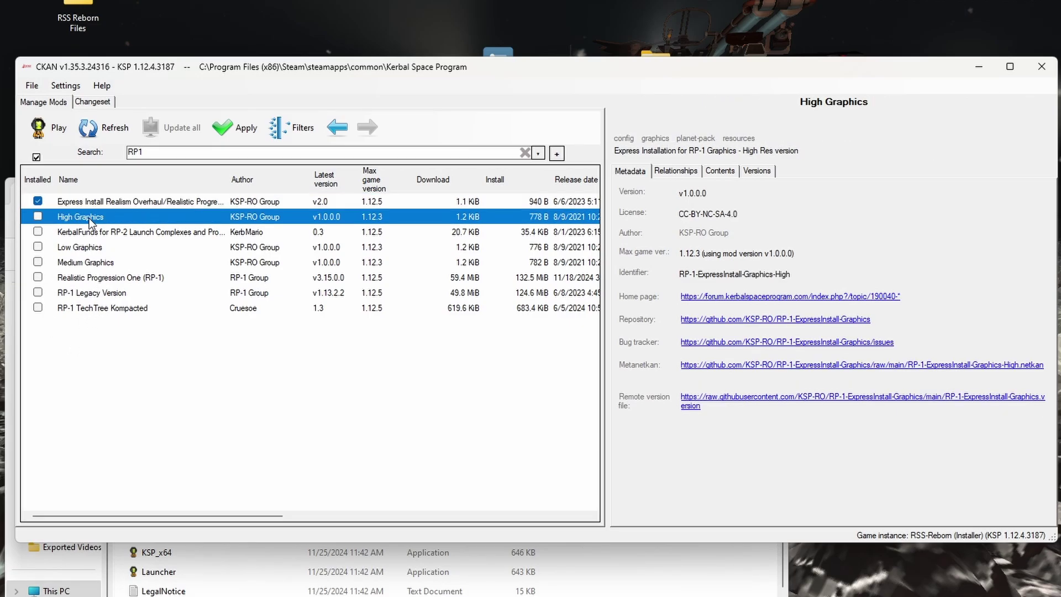
left_click(38, 217)
left_click(37, 262)
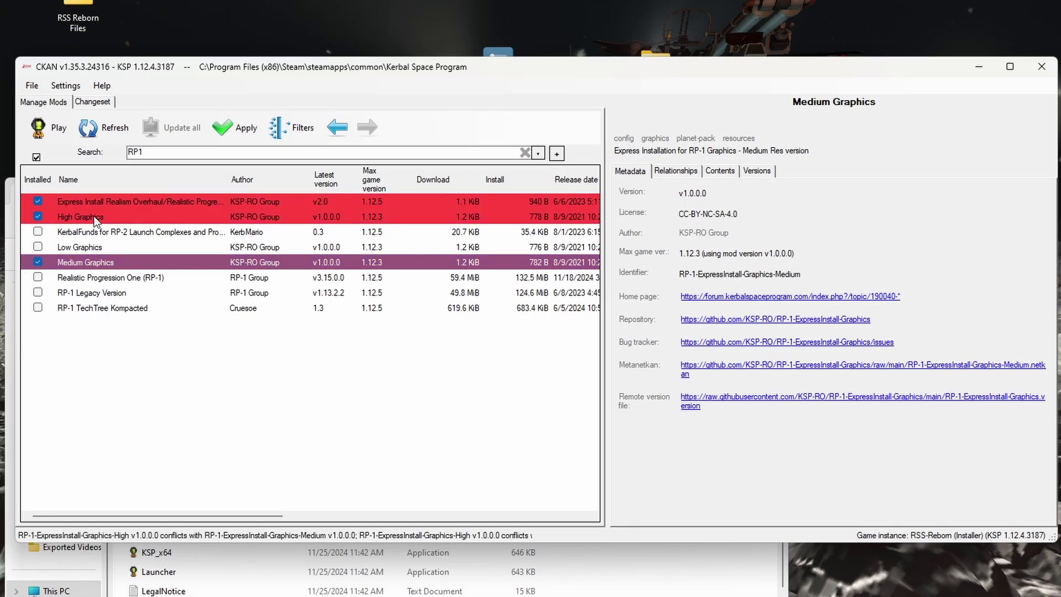
left_click(38, 261)
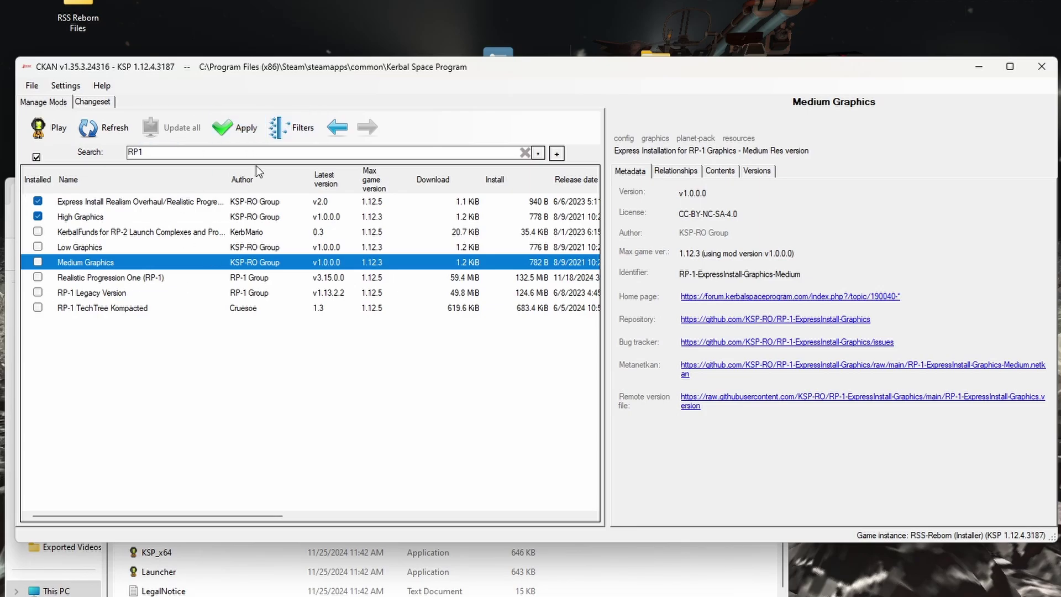
Step: Review the changeset, then proceed to the six recommended mods for RP-1-ExpressInstall, all checked
left_click(243, 129)
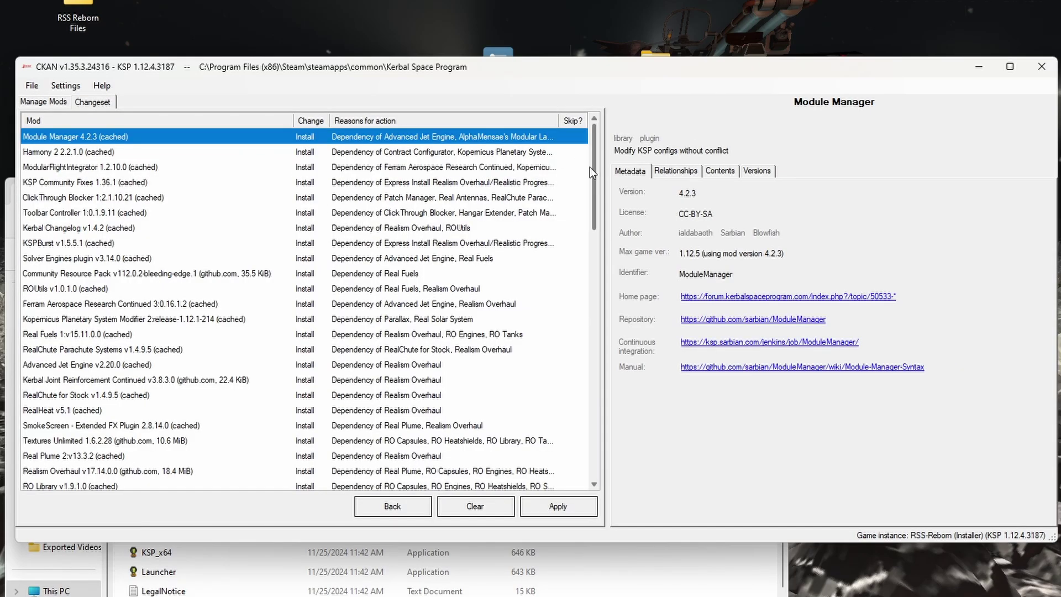
mouse_move(592, 130)
left_mouse_down()
mouse_move(588, 399)
mouse_move(578, 121)
left_mouse_up()
left_click(572, 505)
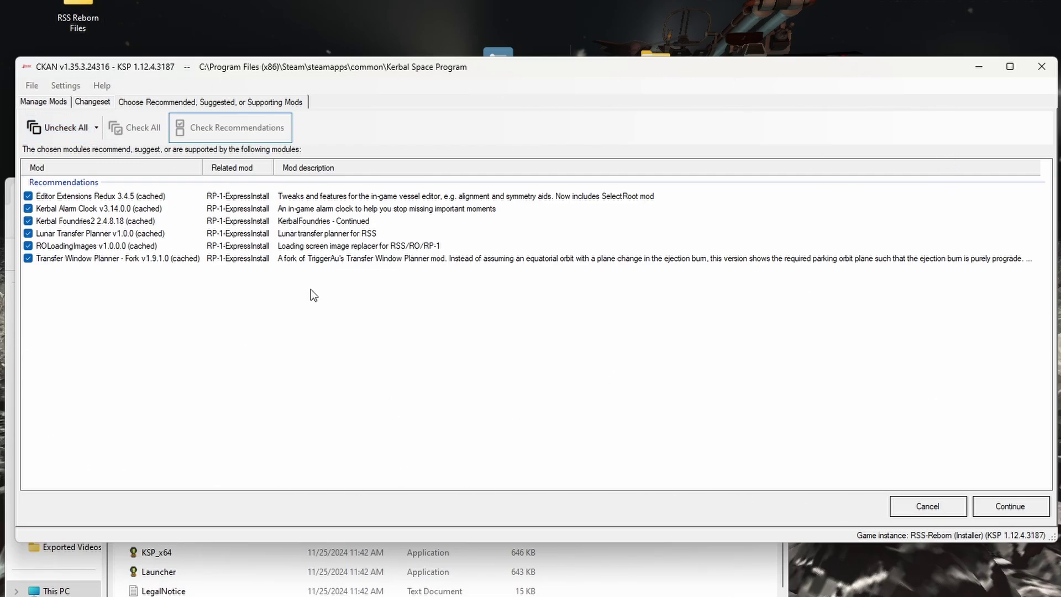
Step: Keep all recommendations, TweakScale Rescaled Redistributable and the RP-1 career, then run the install
left_click(1039, 508)
left_click(28, 193)
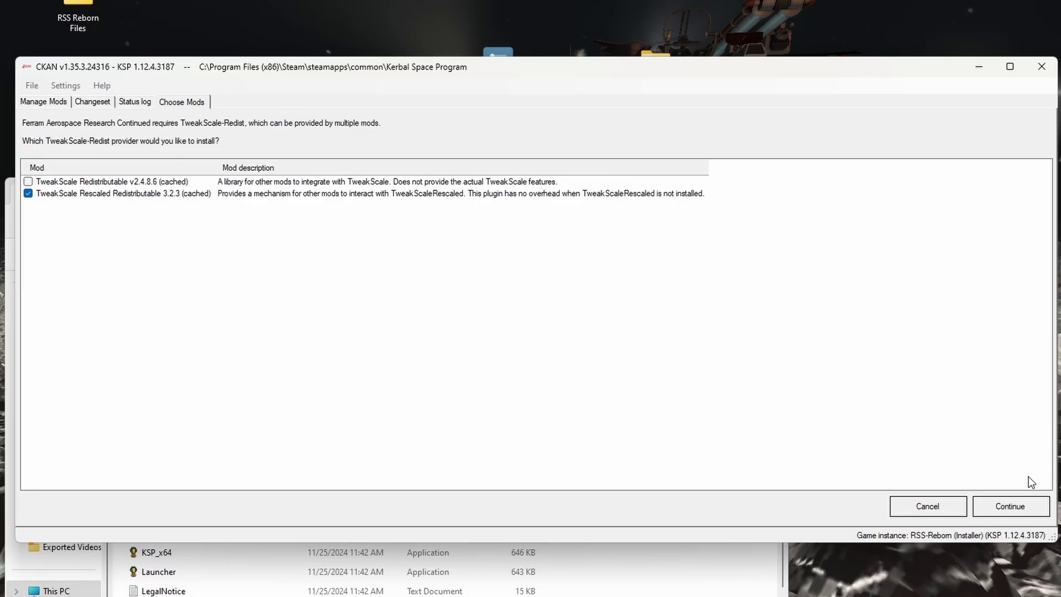
left_click(1020, 505)
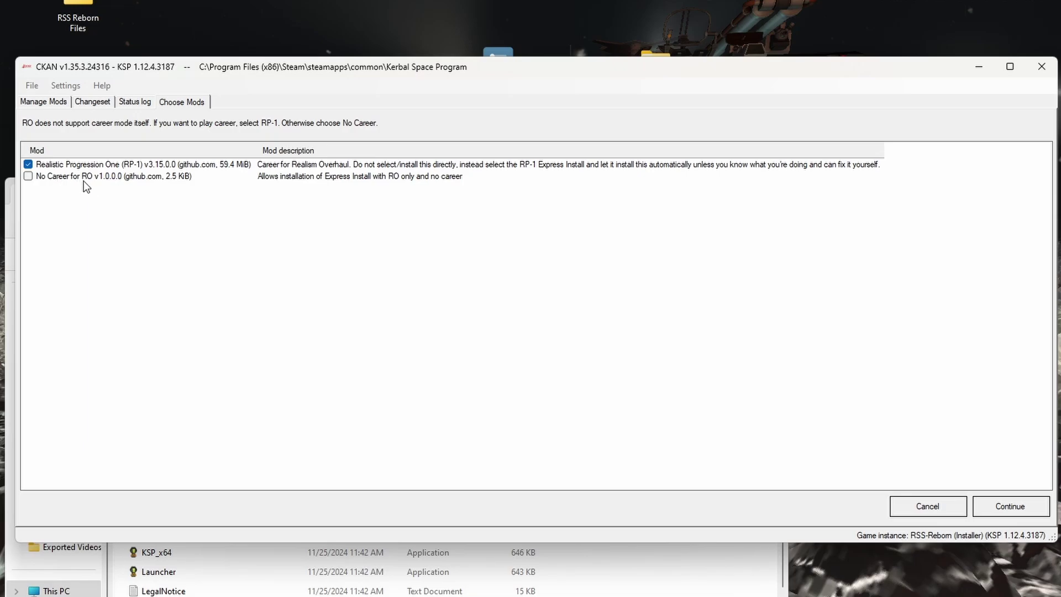
left_click(43, 180)
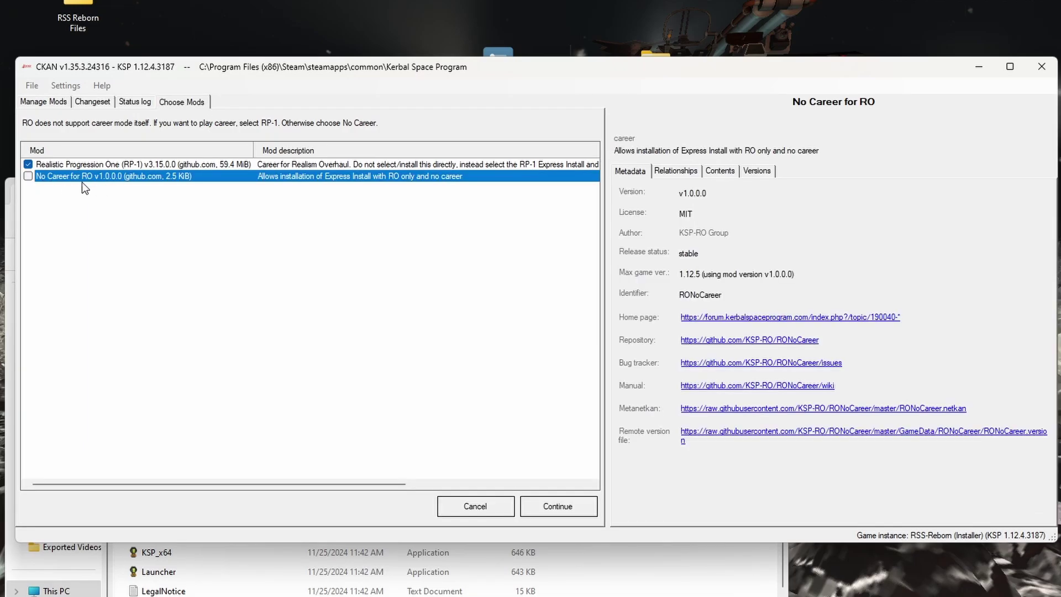
left_click(100, 202)
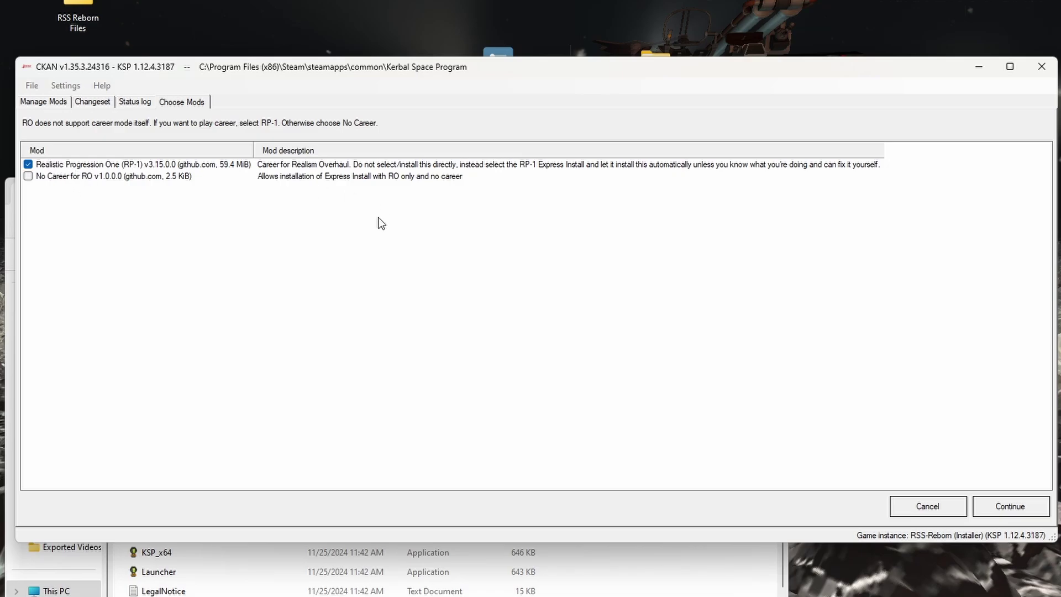
left_click(1016, 506)
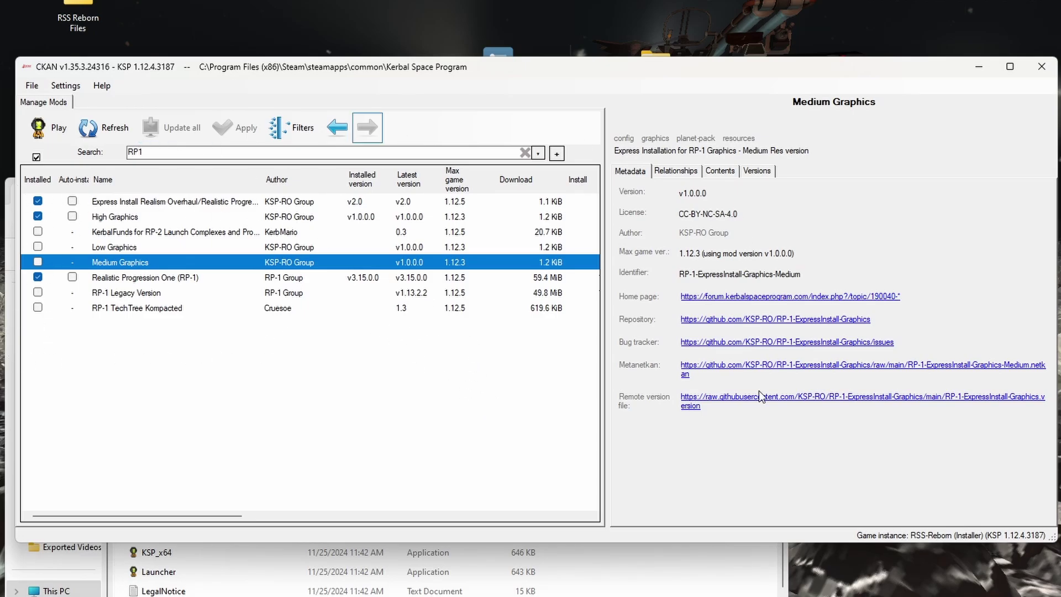
Step: Search 'wayp' and mark WaypointManager 2.8.4.2 for installation
left_click(524, 152)
type("ATMOSPH")
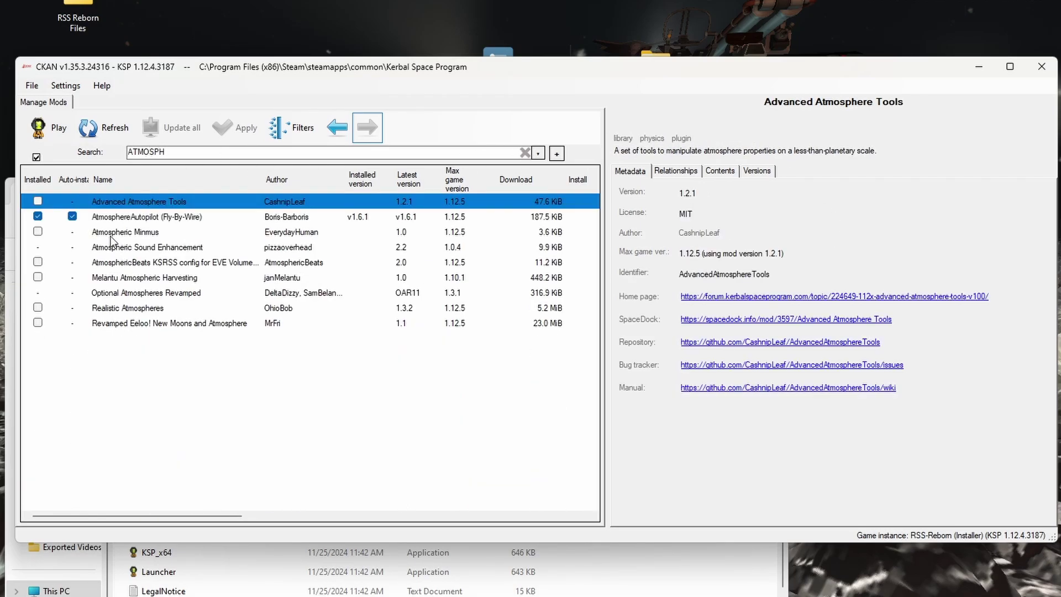
double_click(146, 152)
key("BackSpace")
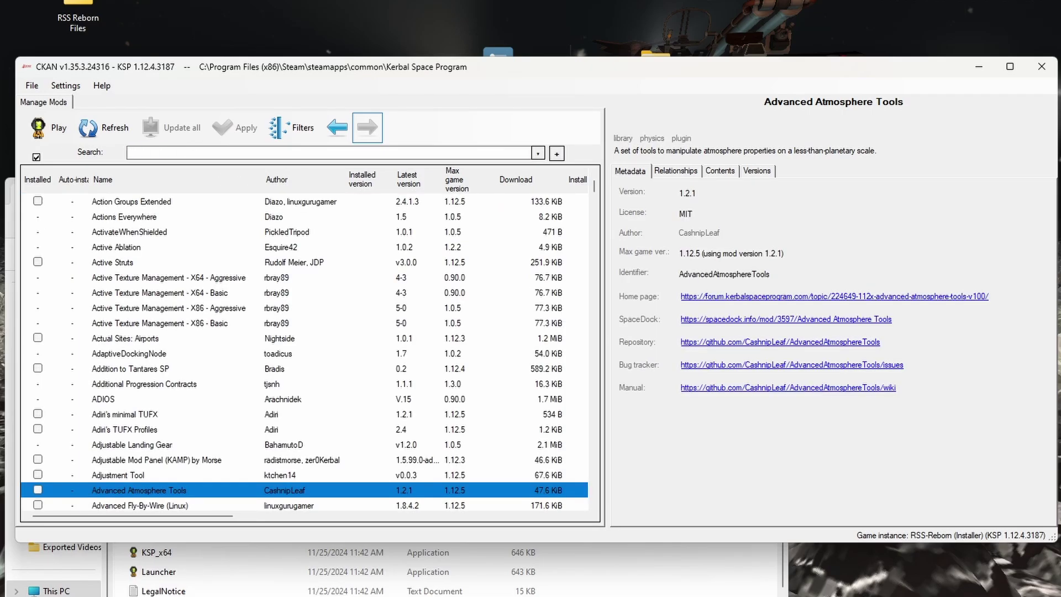
type("wayfind")
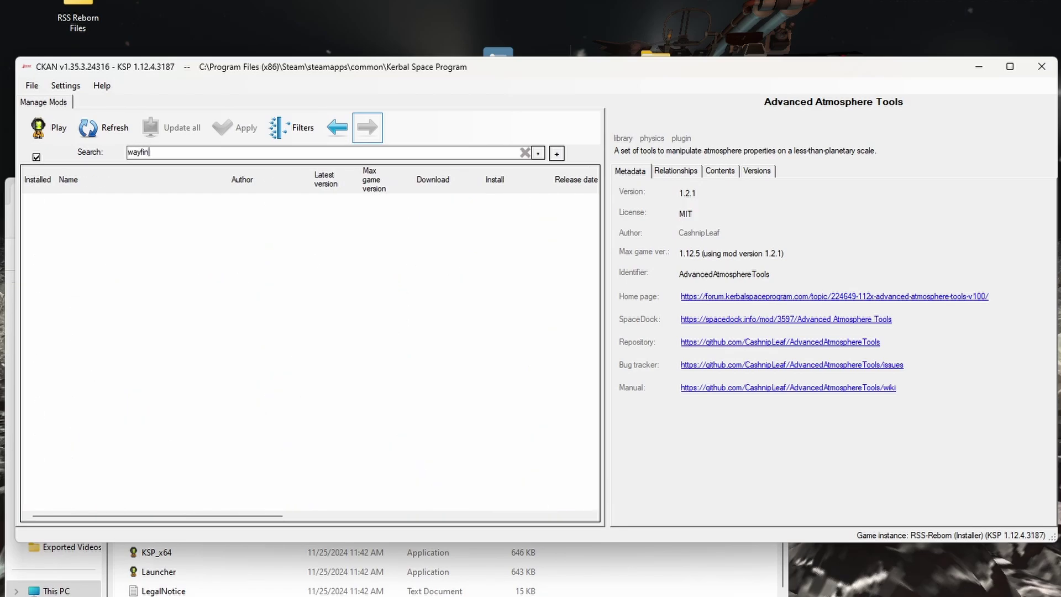
key("BackSpace")
key("BackSpace")
key("BackSpace")
key("BackSpace")
type("p")
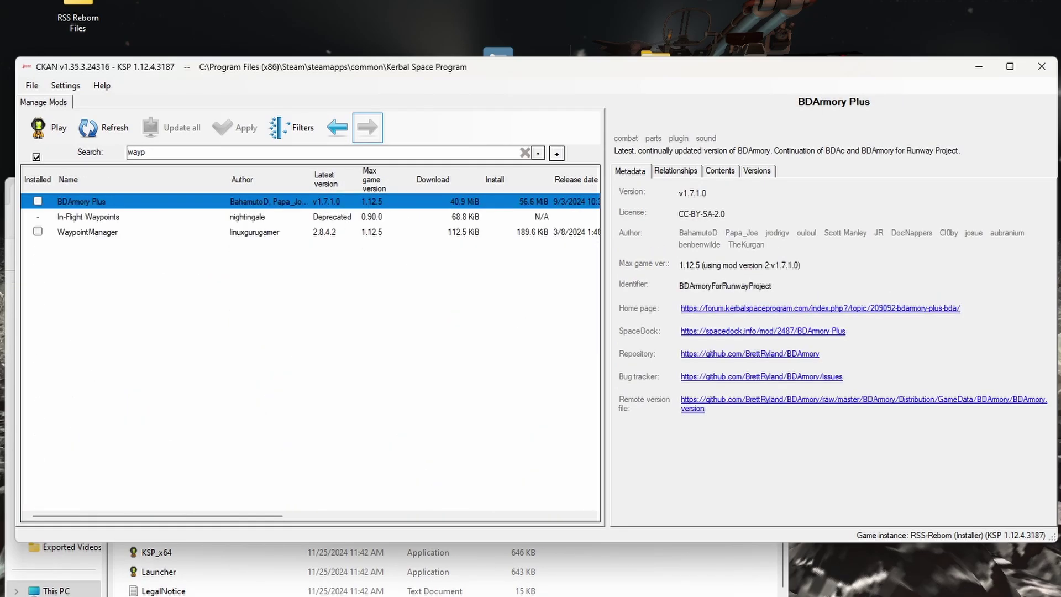
left_click(90, 231)
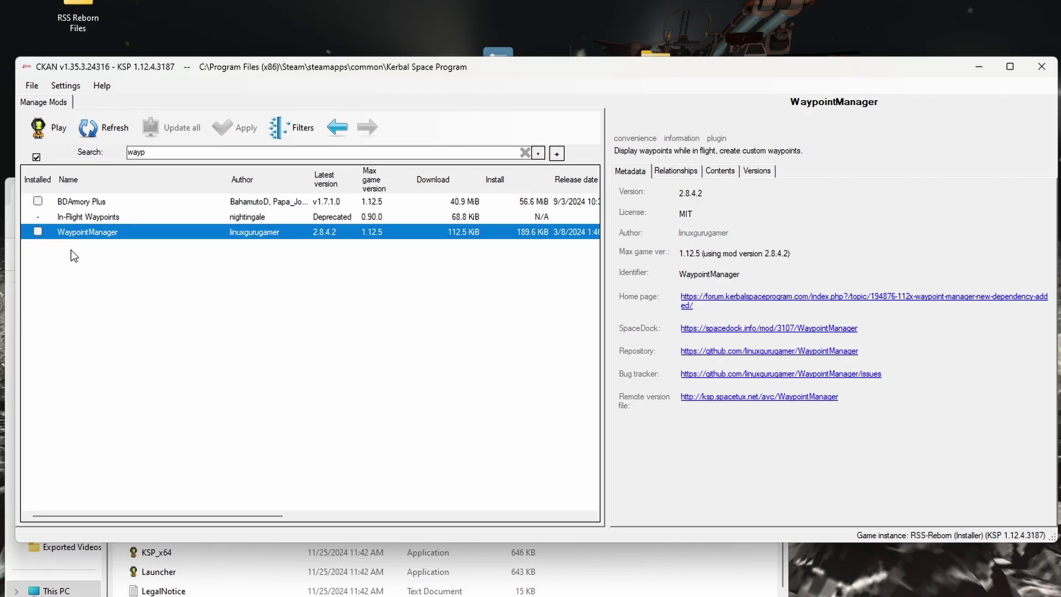
left_click(38, 232)
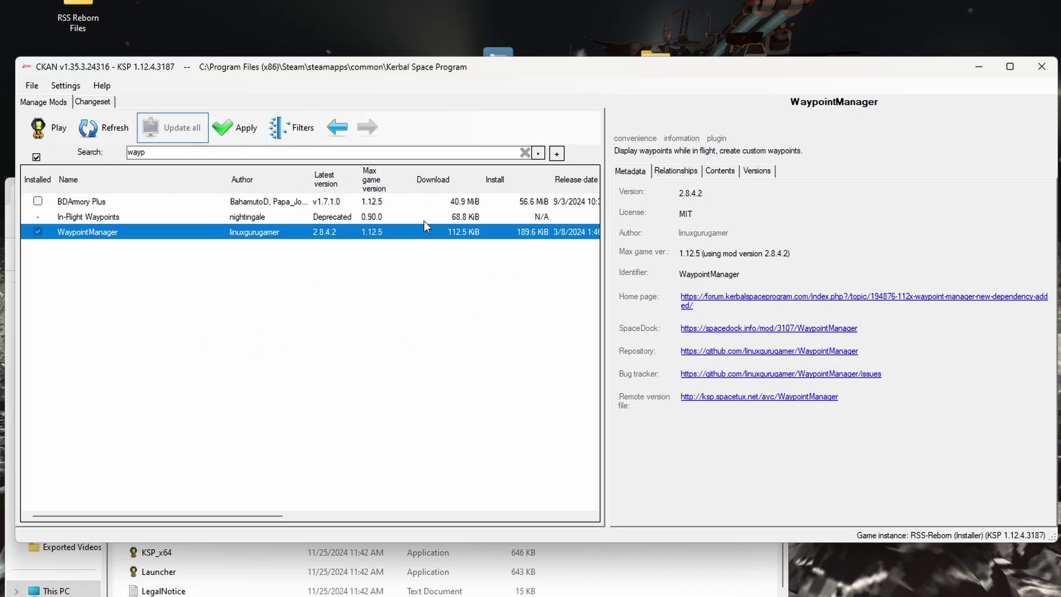
left_click(165, 157)
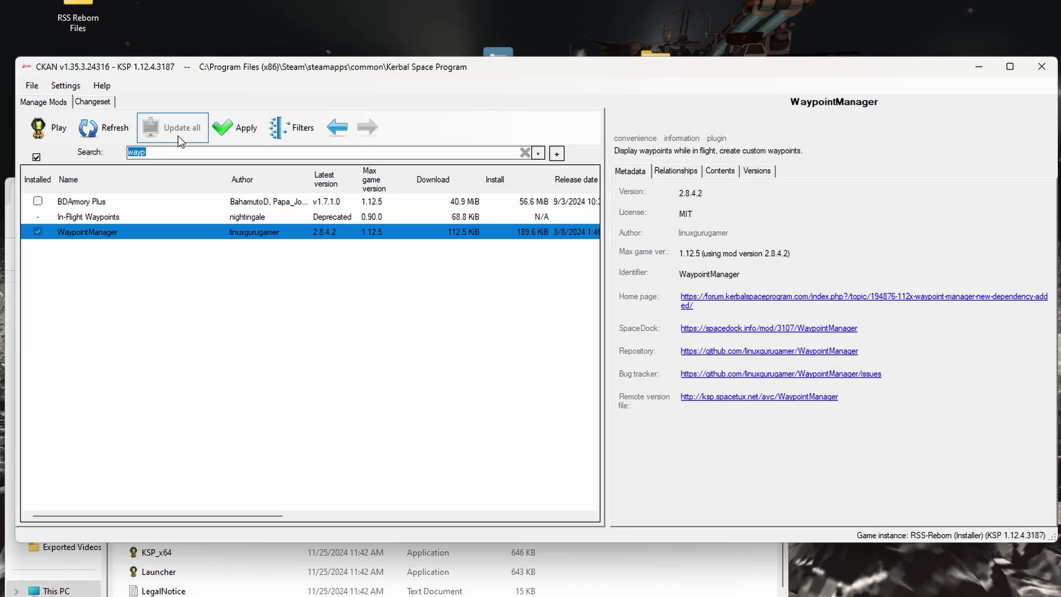
Step: Search 'trajec' and install Trajectories with WaypointManager and the SpaceTux Library dependency
type("tra")
type("jec")
left_click(38, 216)
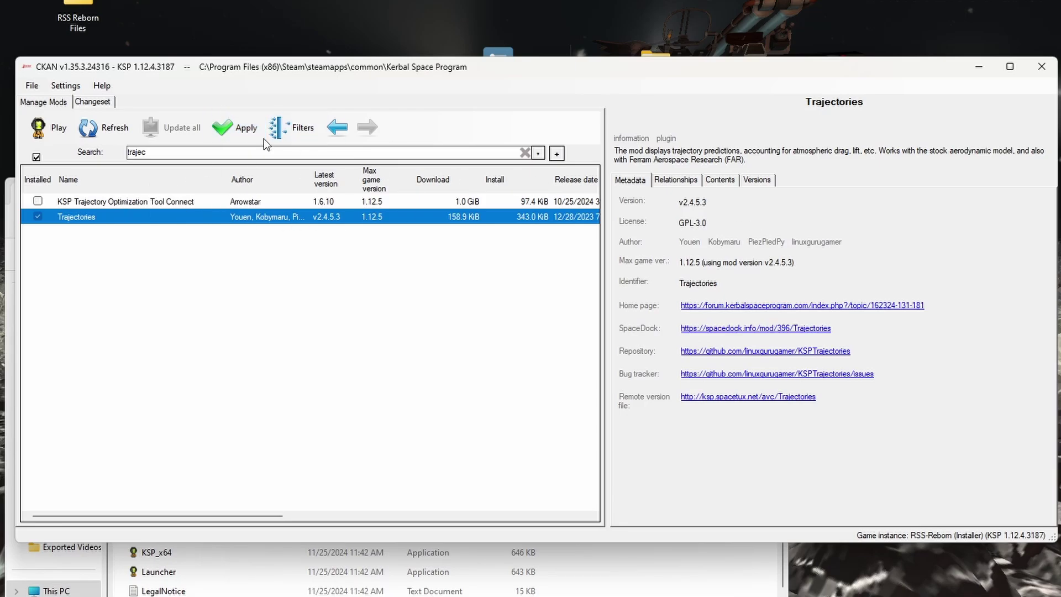
left_click(243, 129)
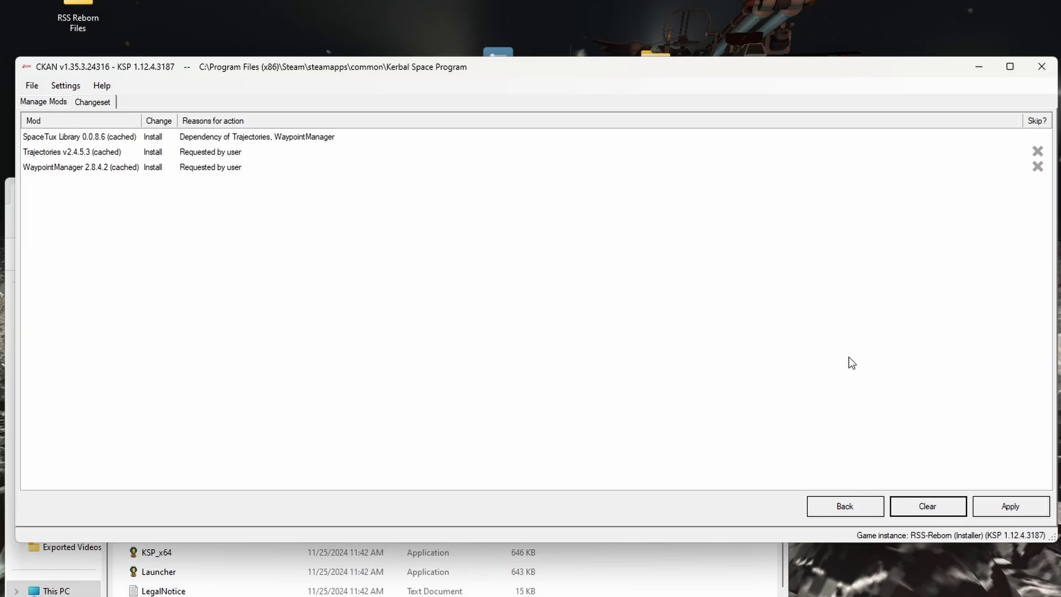
left_click(1025, 507)
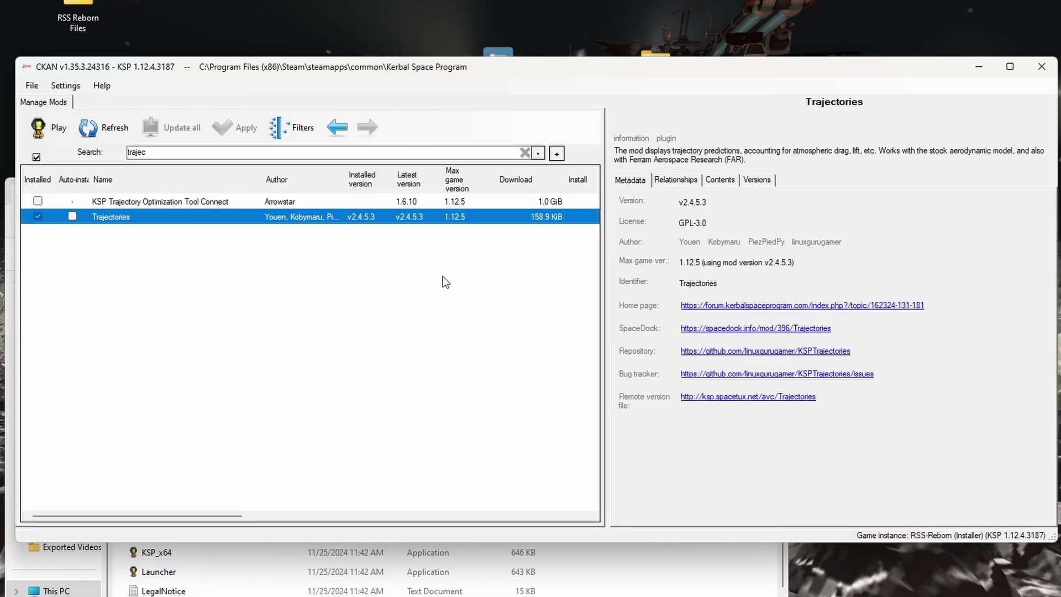
Step: Start Kerbal Space Program for the RSS-Reborn instance from CKAN's Play launch options
left_click(49, 130)
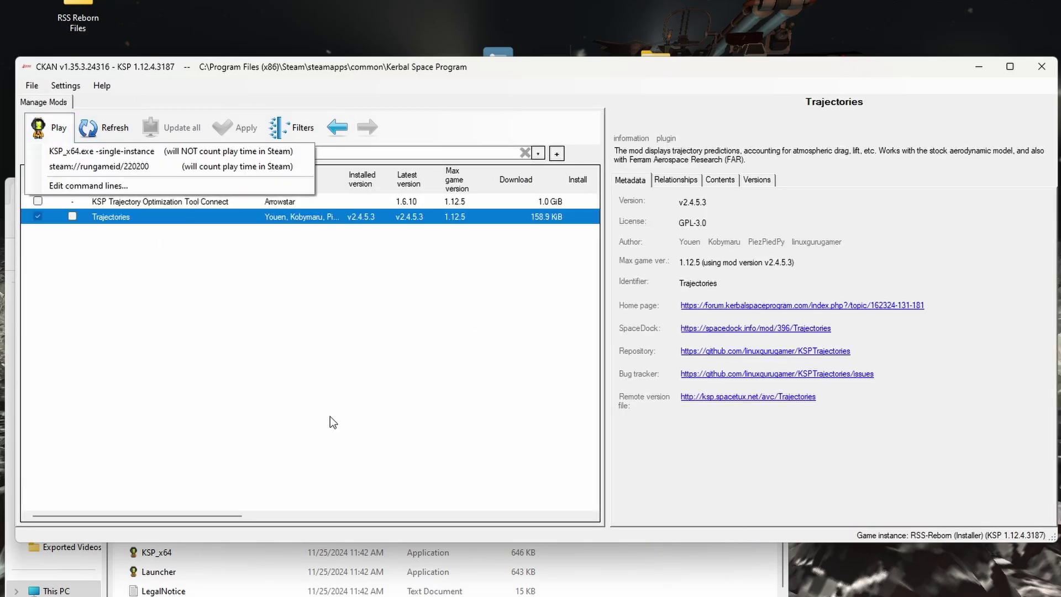
left_click(299, 372)
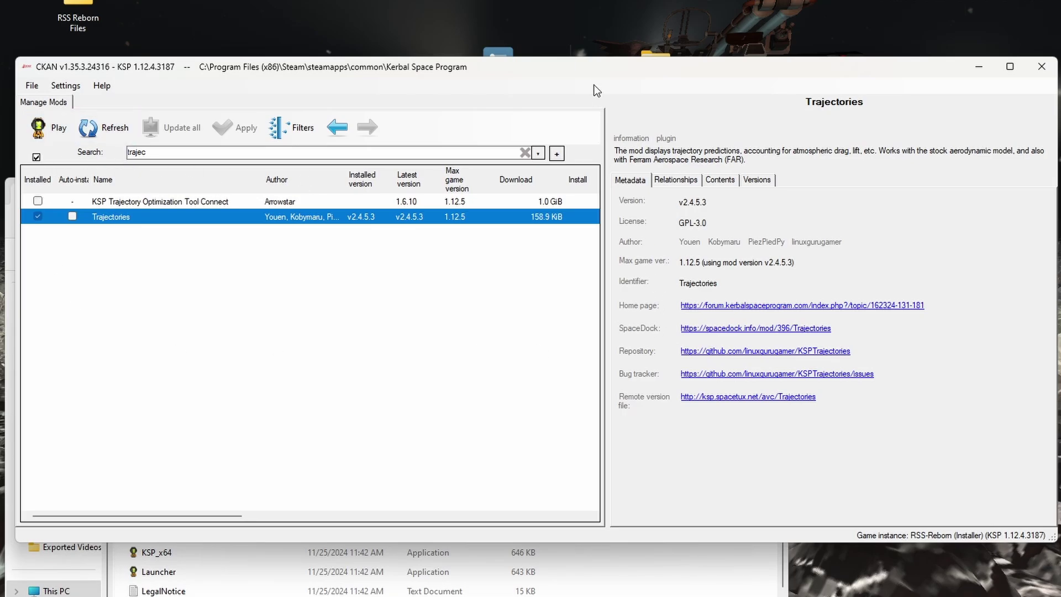
left_click(59, 131)
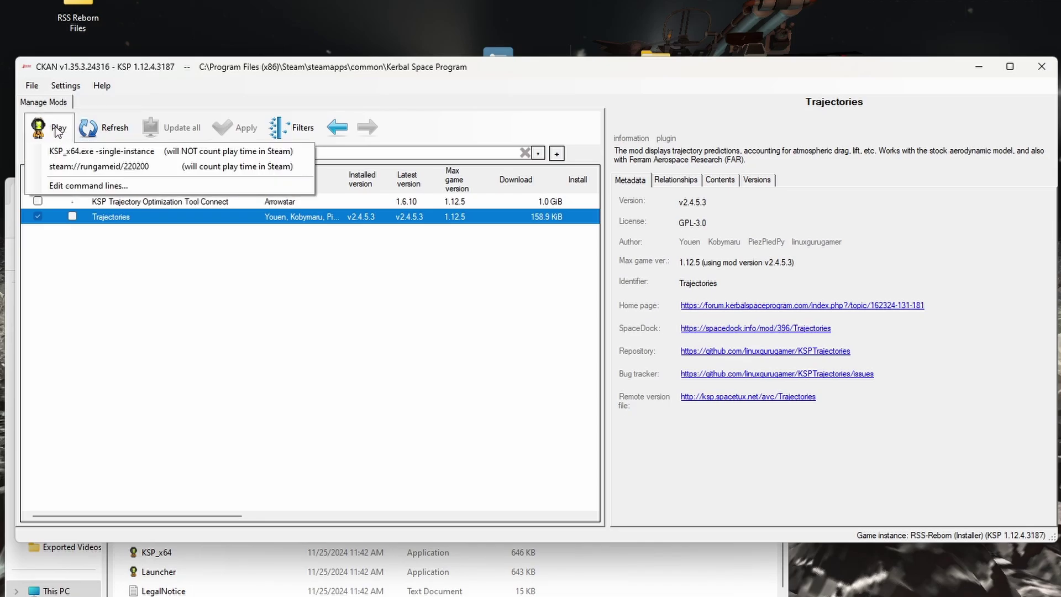
left_click(56, 131)
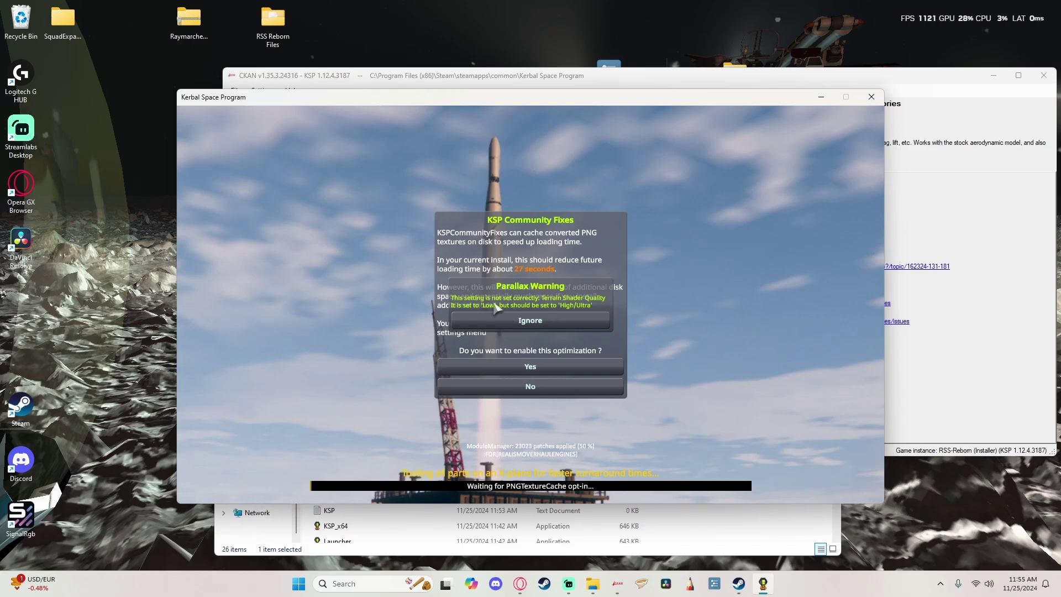
Step: Ignore the Parallax warning and accept PNG texture caching in KSP Community Fixes
left_click(564, 319)
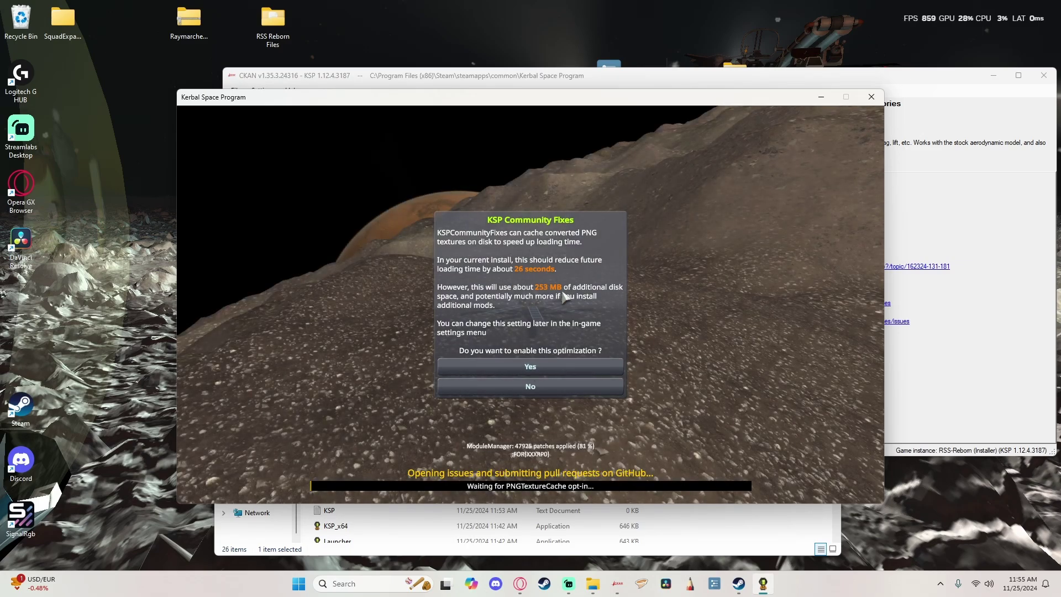
left_click(534, 370)
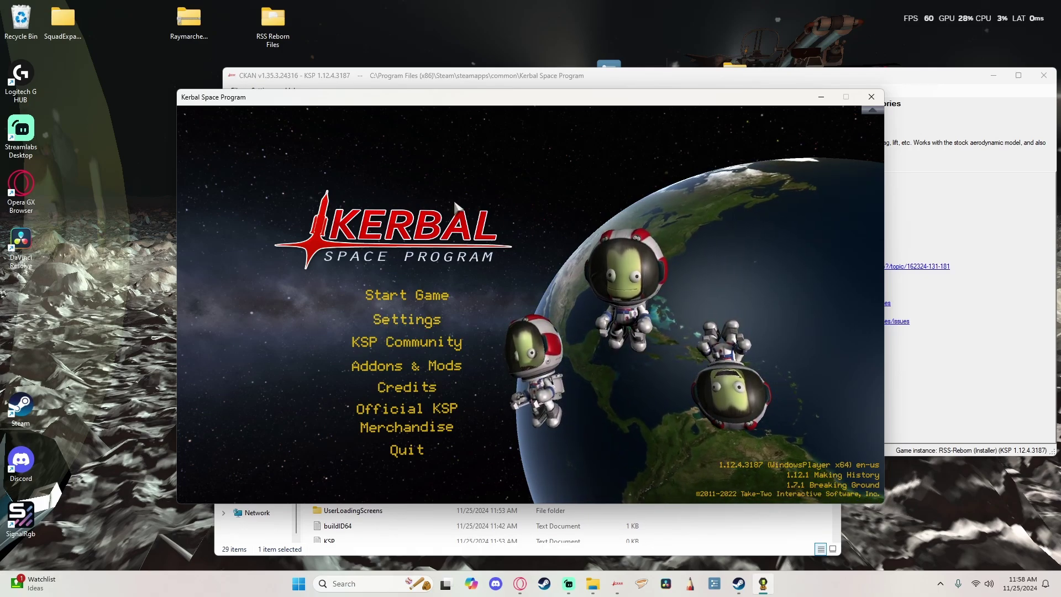
Step: In Graphics settings, set Terrain Detail High, Terrain Scatters on at 66%, Full Res textures, Ultra shaders
left_click(387, 320)
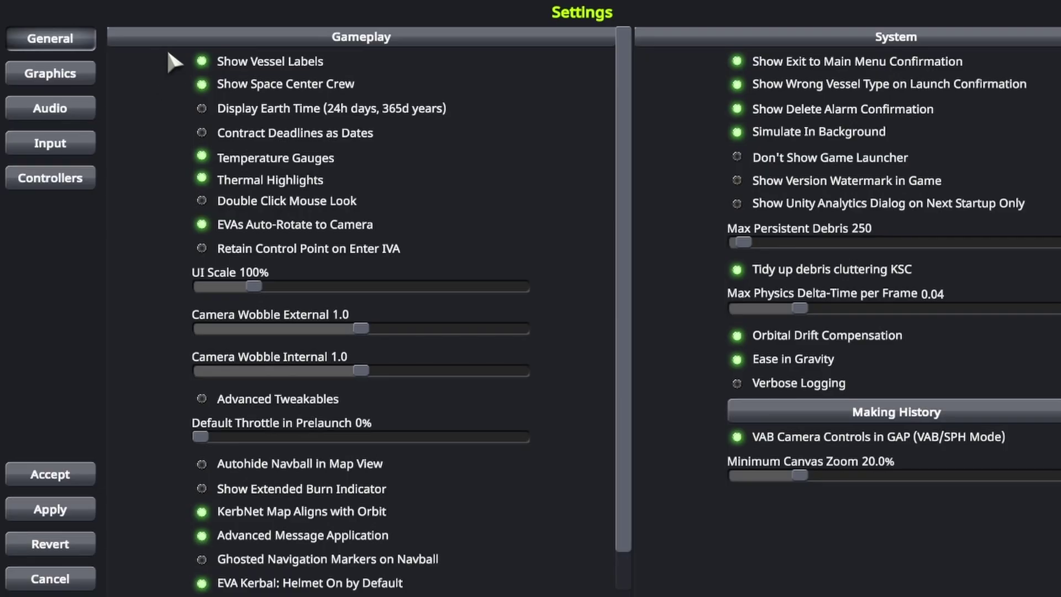
left_click(68, 75)
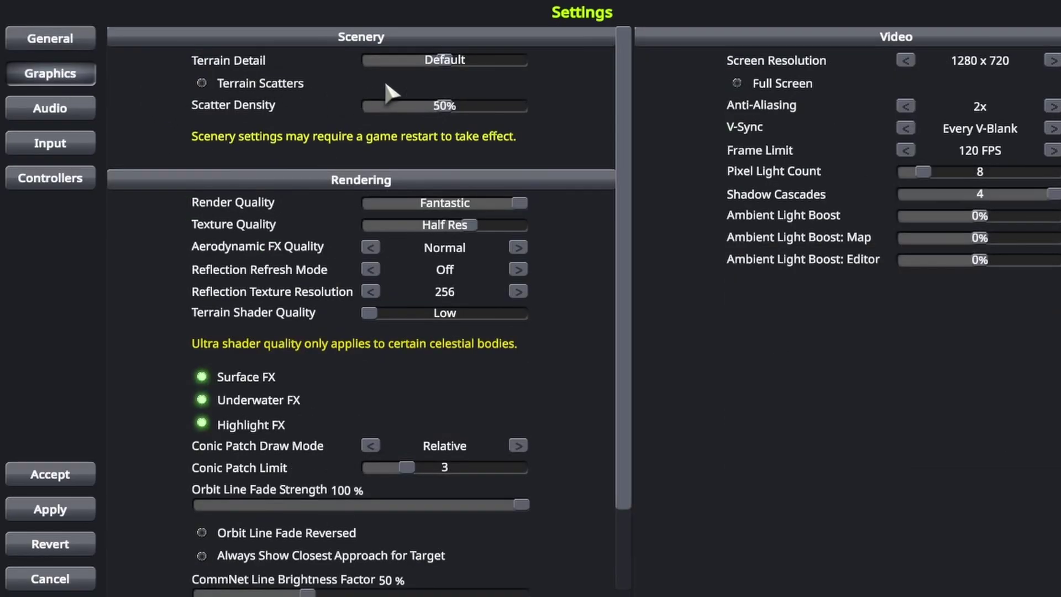
left_click(202, 83)
left_click_drag(429, 62, 564, 64)
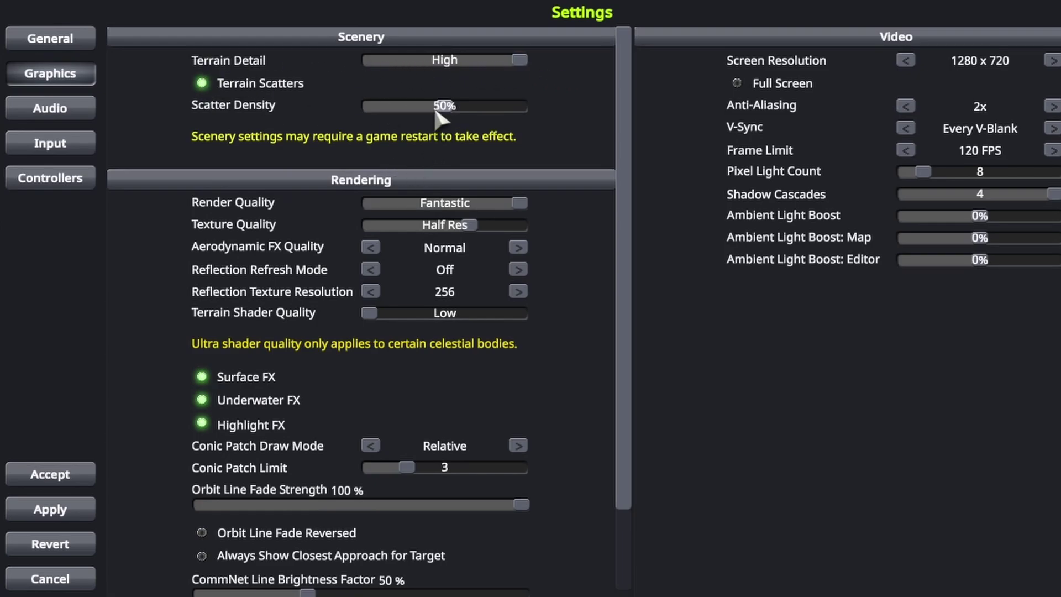
left_click_drag(446, 110, 470, 116)
left_click_drag(410, 102, 409, 125)
left_click_drag(411, 117, 471, 118)
left_click_drag(471, 227, 594, 222)
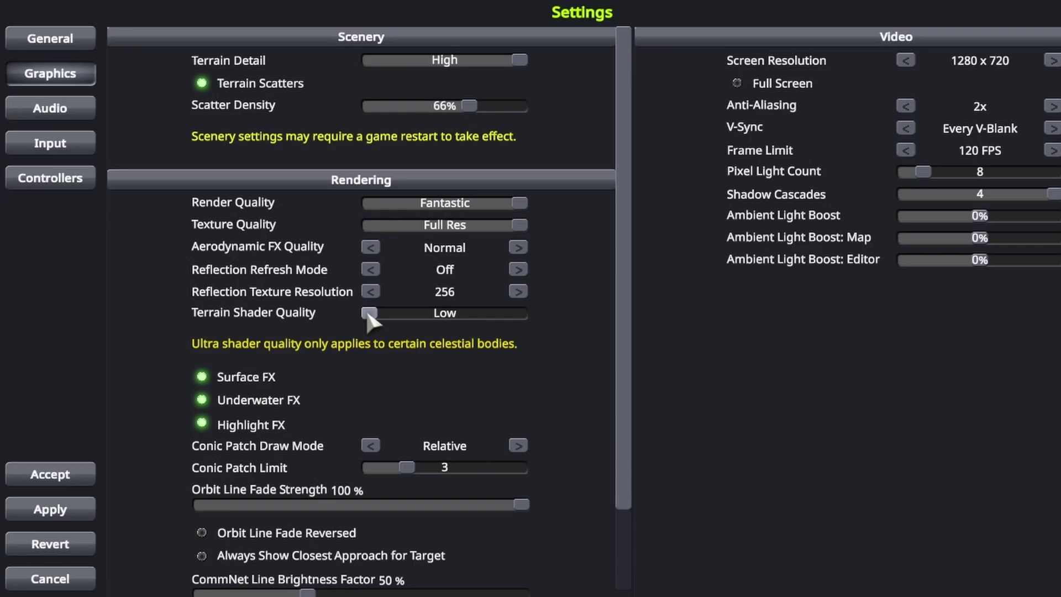
left_click_drag(366, 314, 578, 326)
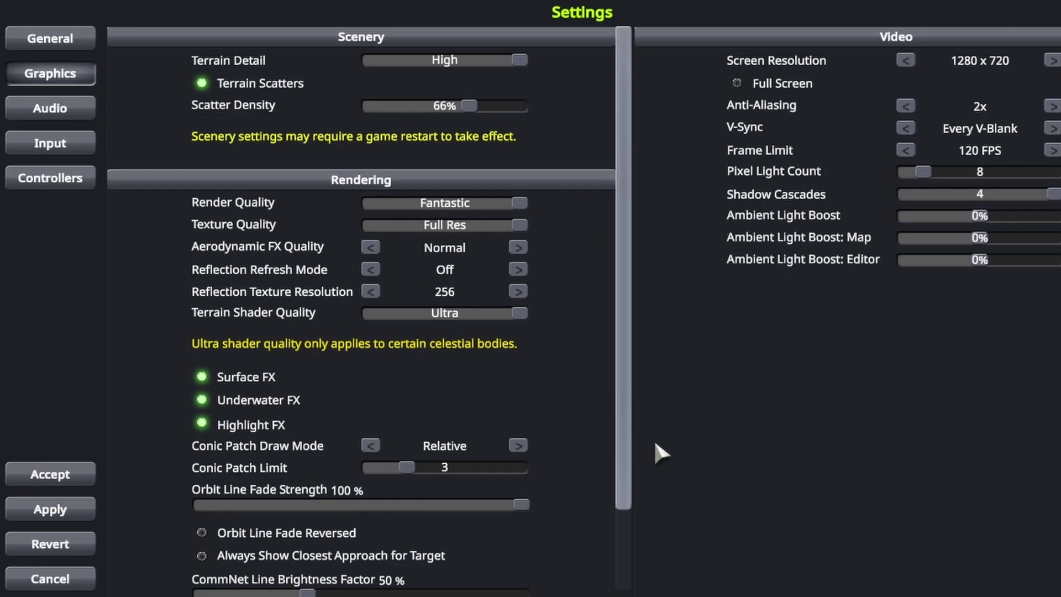
Step: Switch the game to full screen at 1920 x 1080 and accept the graphics settings
left_click(737, 83)
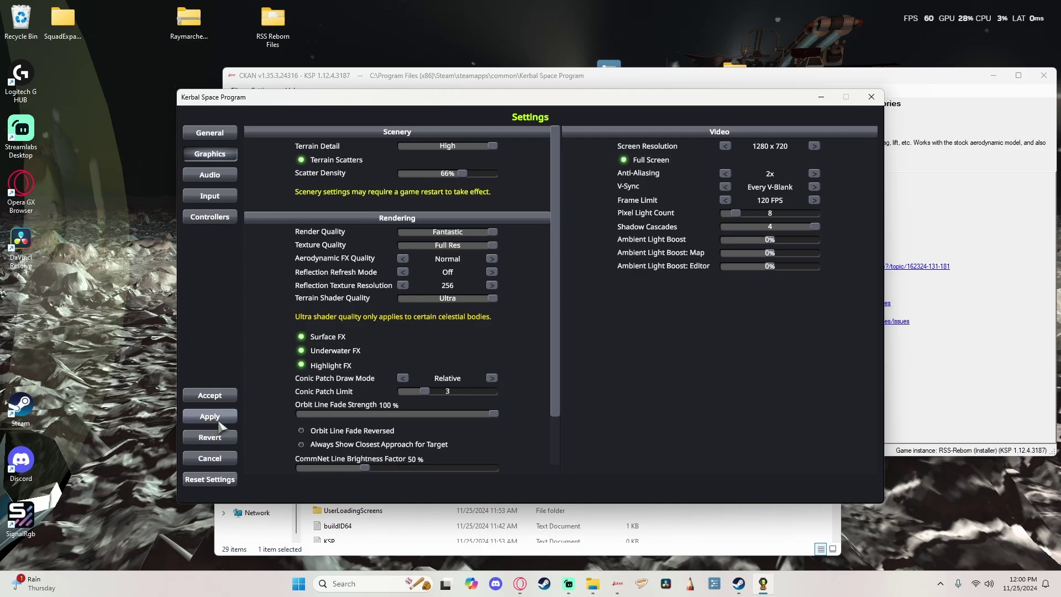
left_click(220, 421)
left_click(824, 61)
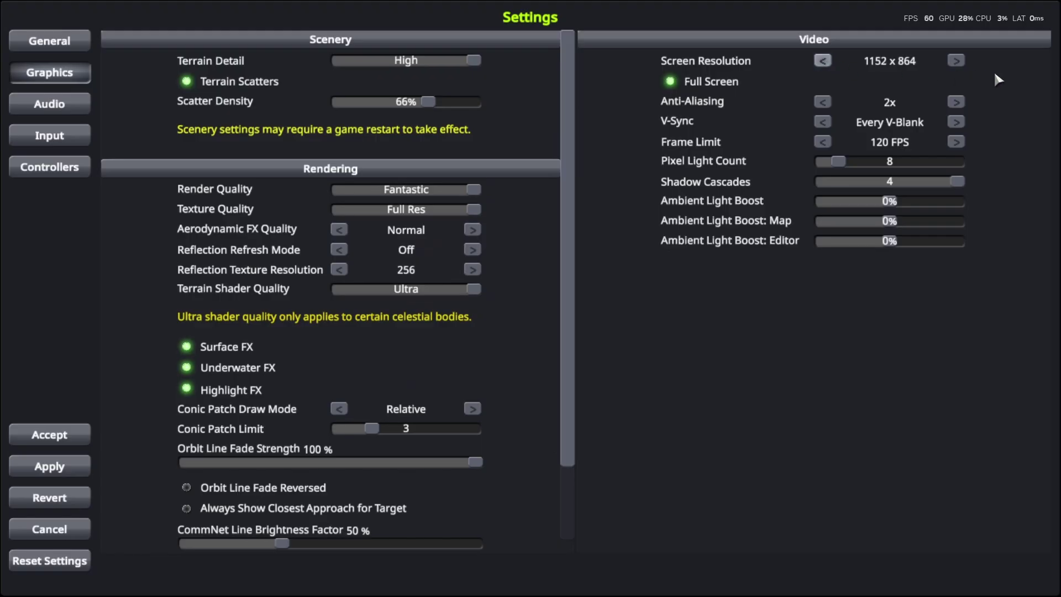
left_click(956, 61)
left_click(957, 61)
left_click(956, 61)
left_click(957, 61)
left_click(957, 61)
left_click(957, 61)
left_click(956, 61)
left_click(42, 466)
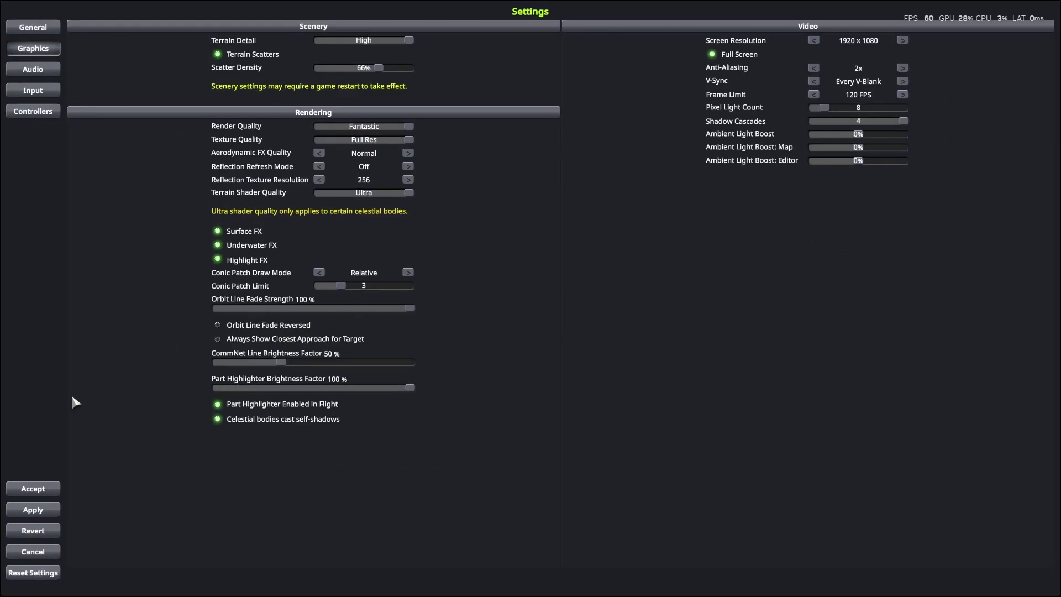
left_click(40, 491)
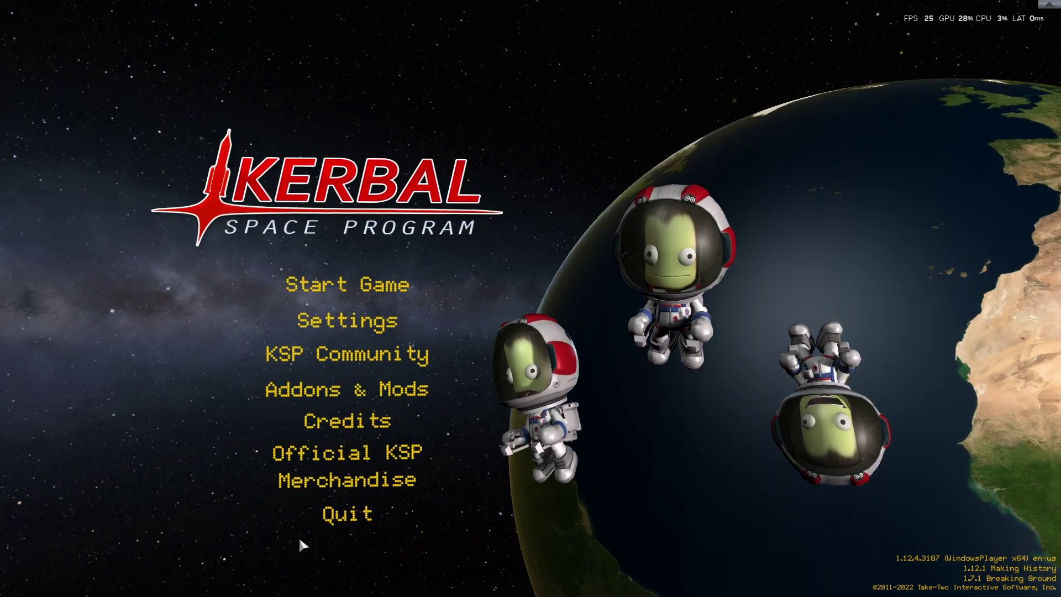
Step: Quit Kerbal Space Program and minimize the game folder window to reveal CKAN
left_click(347, 514)
left_click(541, 316)
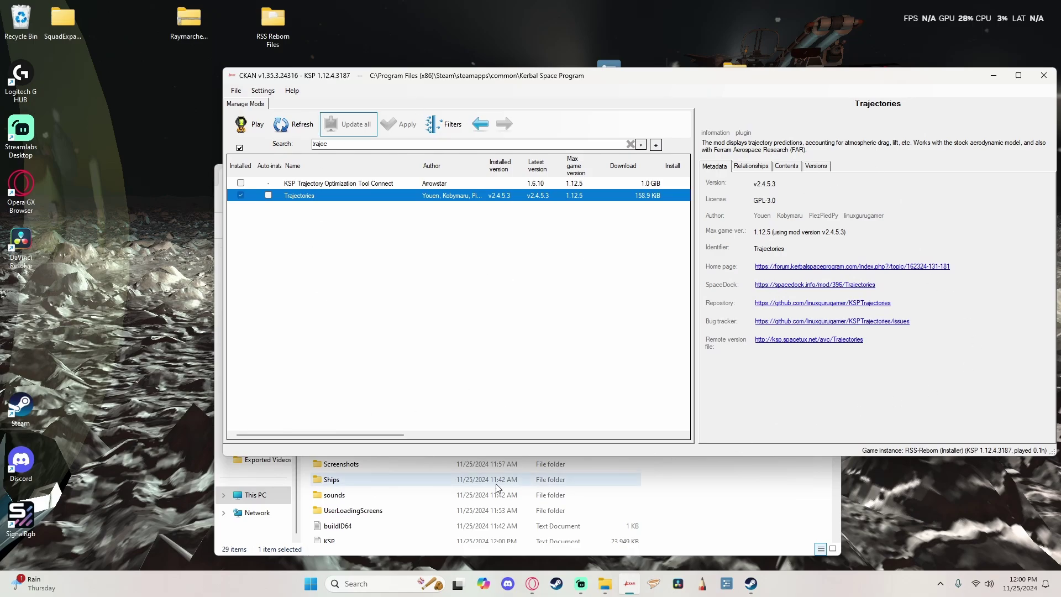
left_click(667, 462)
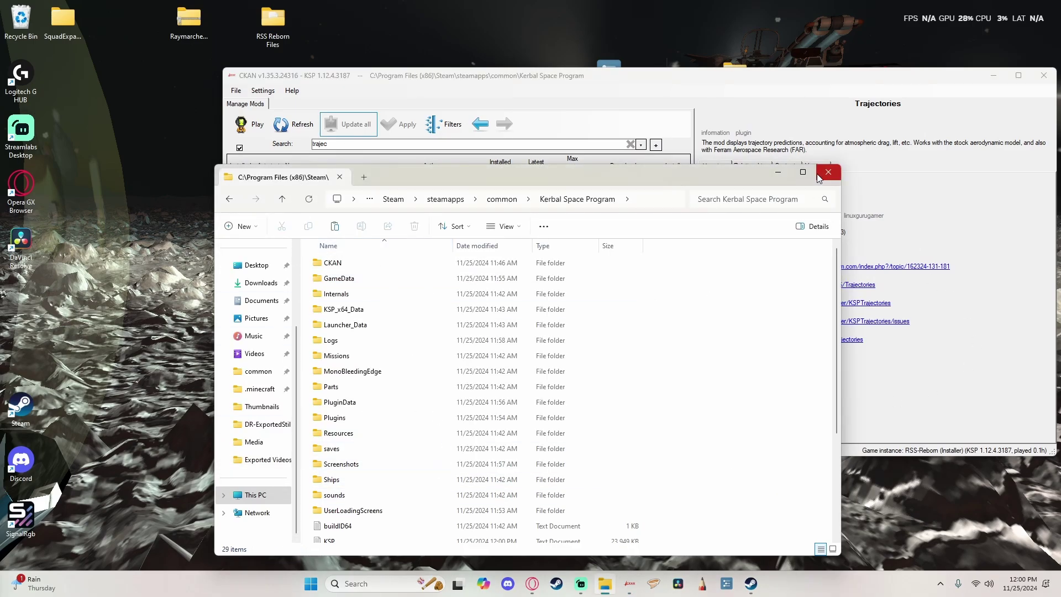
left_click(779, 171)
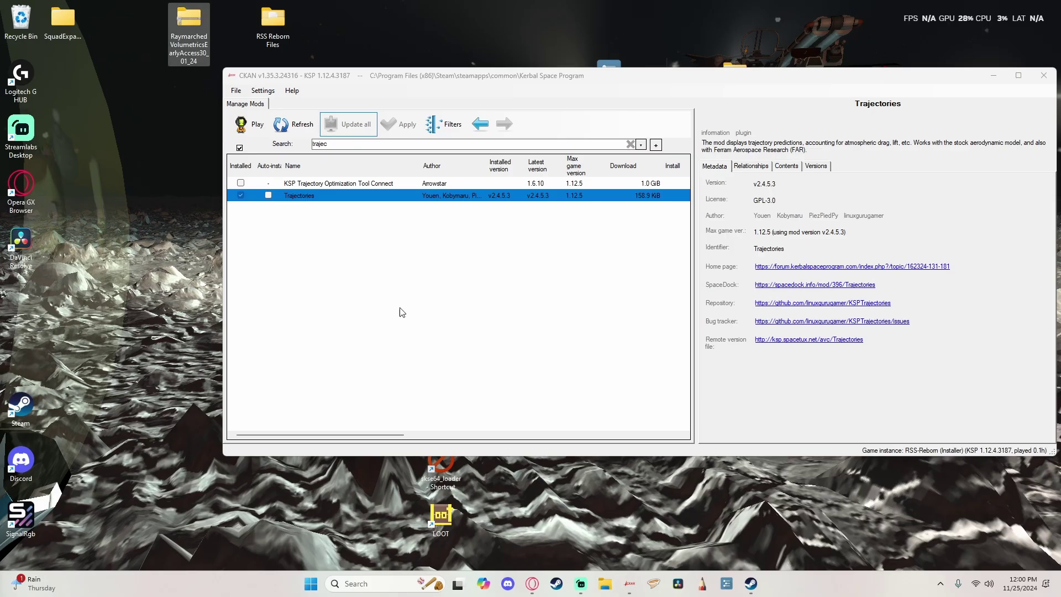
Step: Close the CKAN mod manager window
left_click(1043, 75)
Step: Search 'rss reborn installer' in Opera GX and open the RSS-Reborn-Installer GitHub repository
left_click(532, 583)
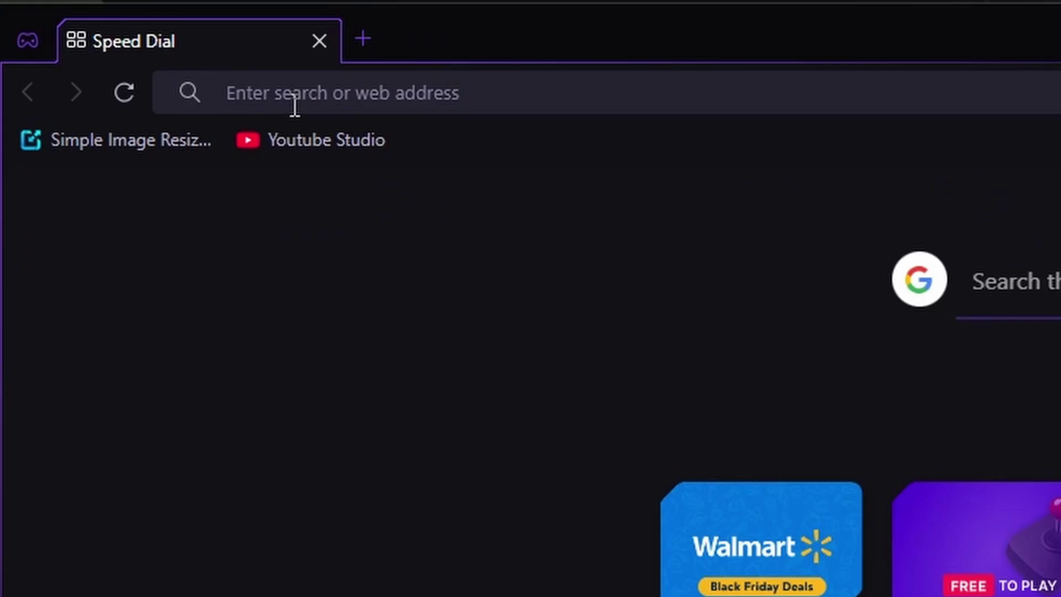
type("rss re")
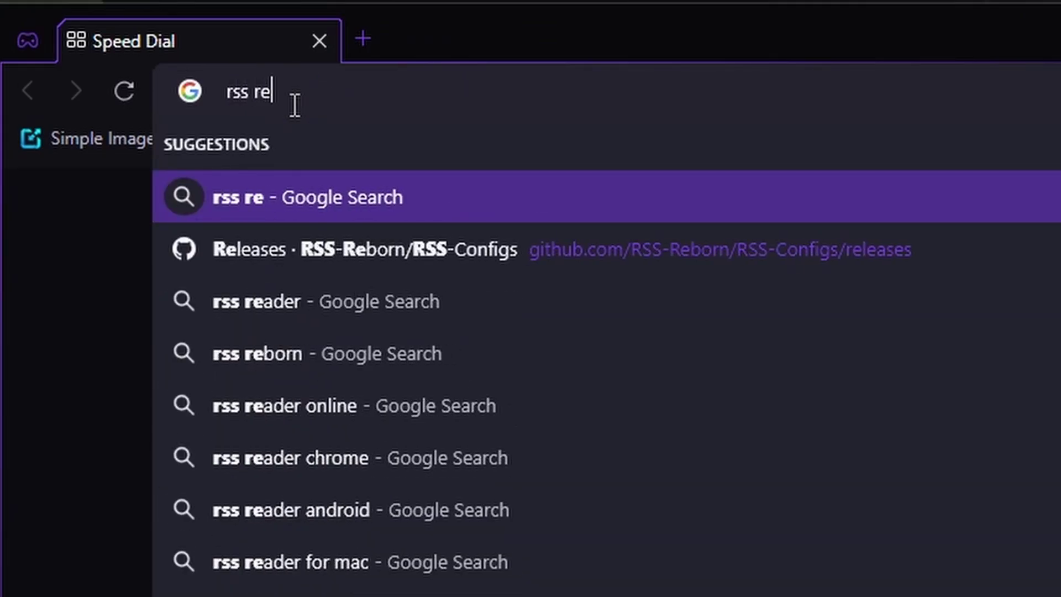
type("bron")
key("BackSpace")
key("BackSpace")
key("BackSpace")
type("or")
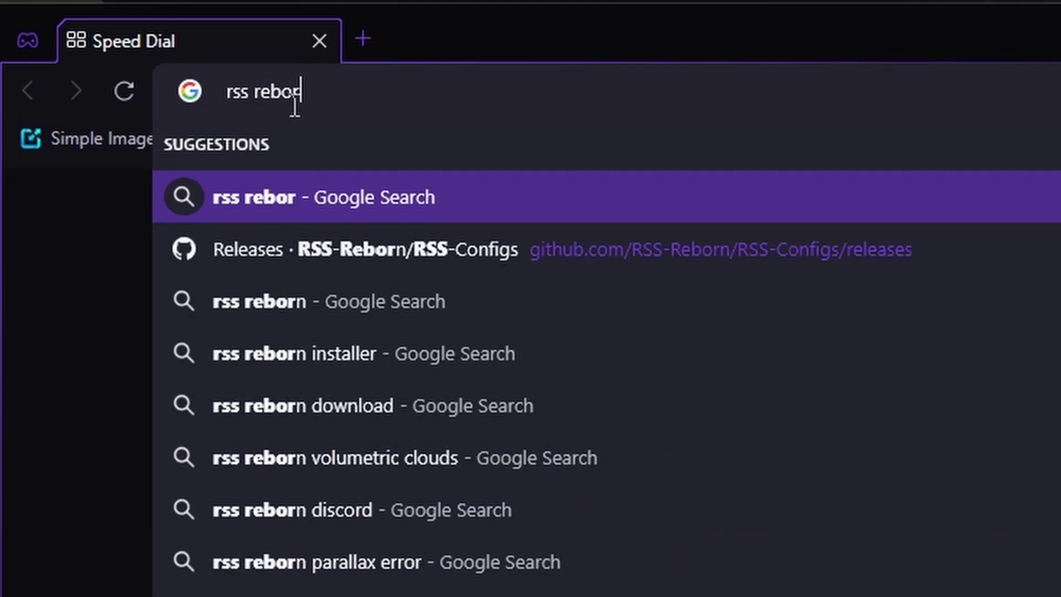
type("n install")
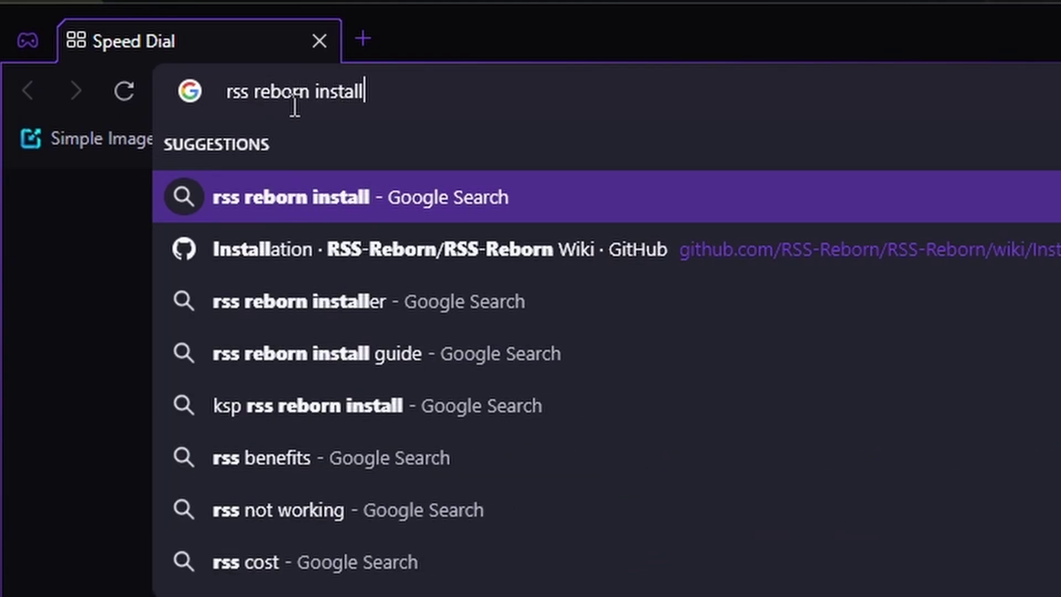
type("er")
key("Return")
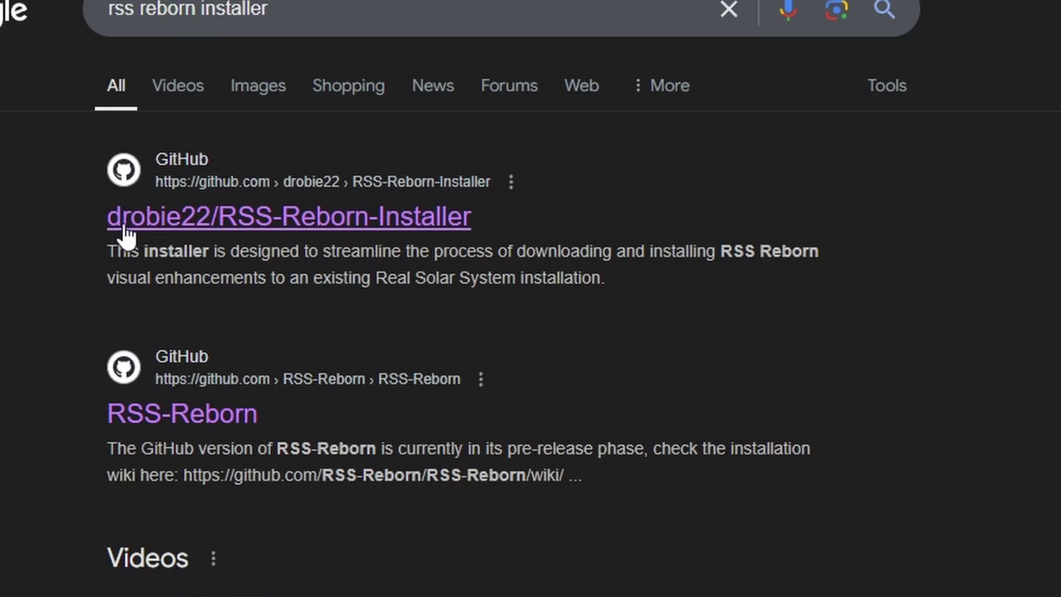
left_click(257, 232)
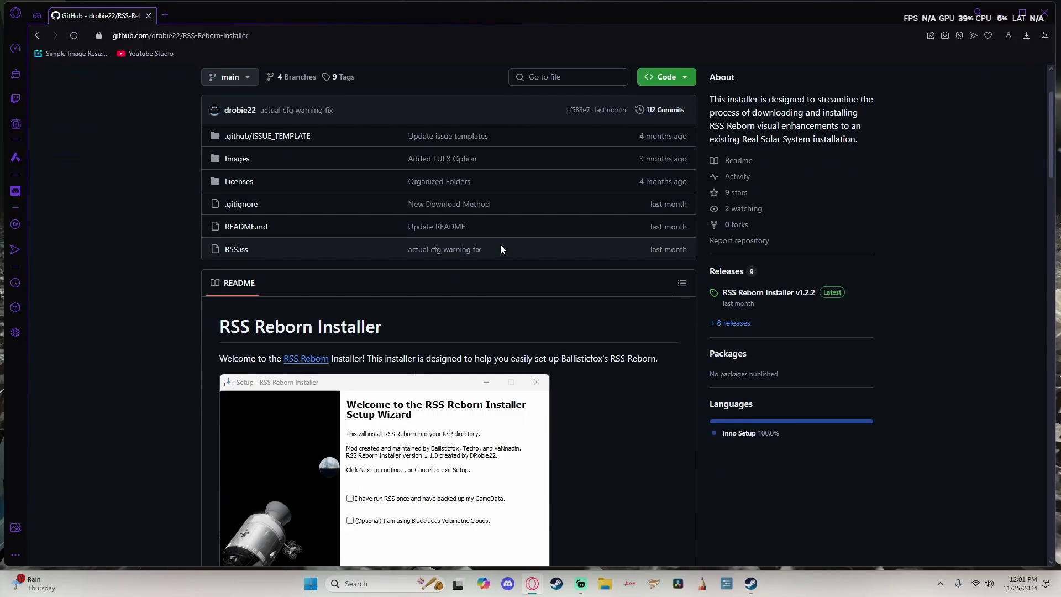
scroll(500, 248, "down", 5)
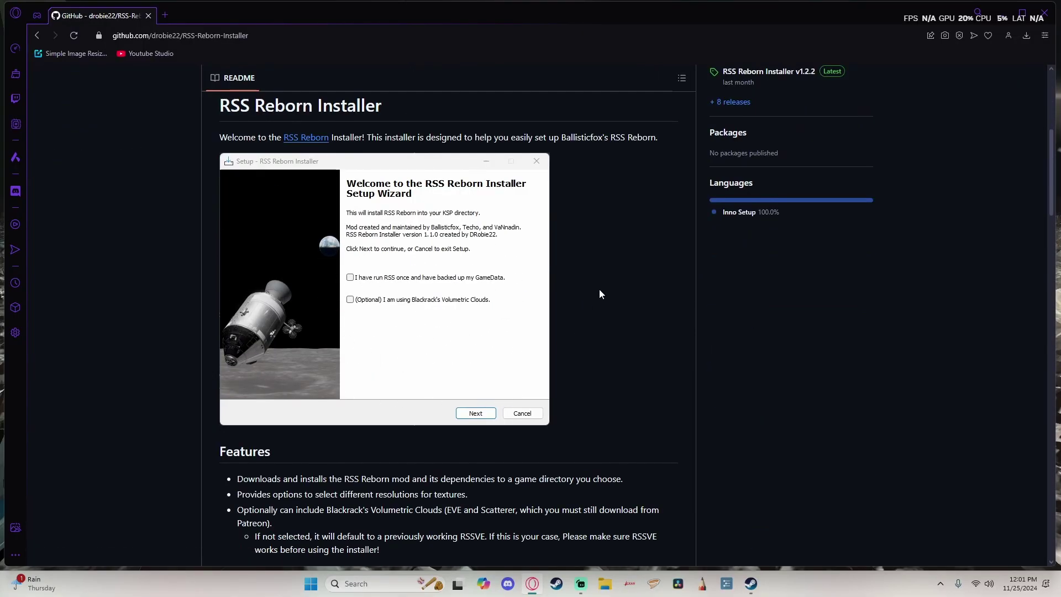
scroll(638, 297, "up", 8)
scroll(582, 231, "down", 15)
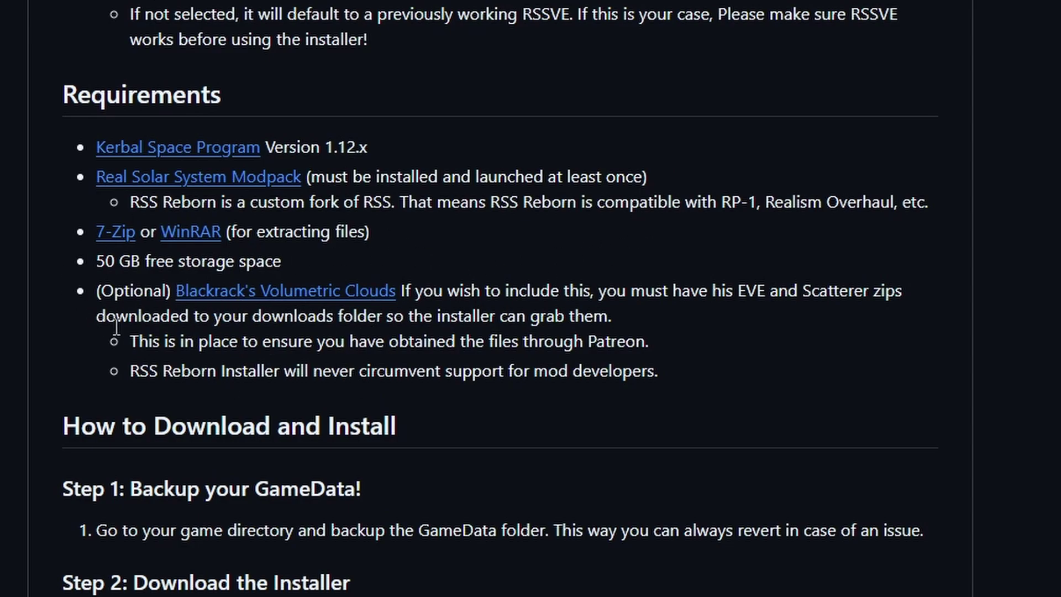
scroll(143, 353, "down", 5)
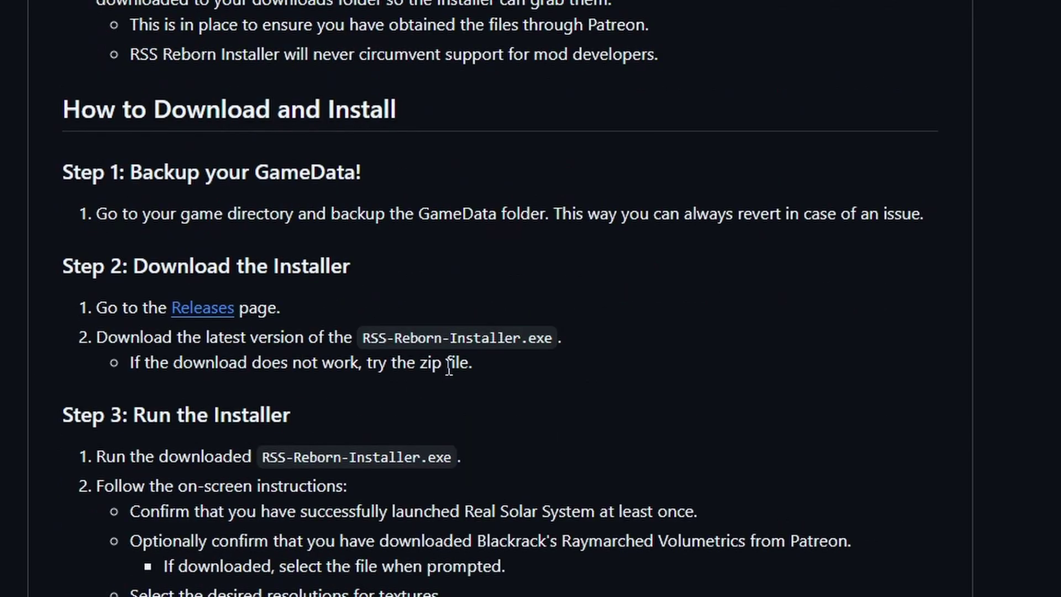
Step: Save the v1.2.2 RSSRebornInstaller.exe release to the Desktop and show it in File Explorer
left_click(205, 312)
scroll(337, 339, "down", 3)
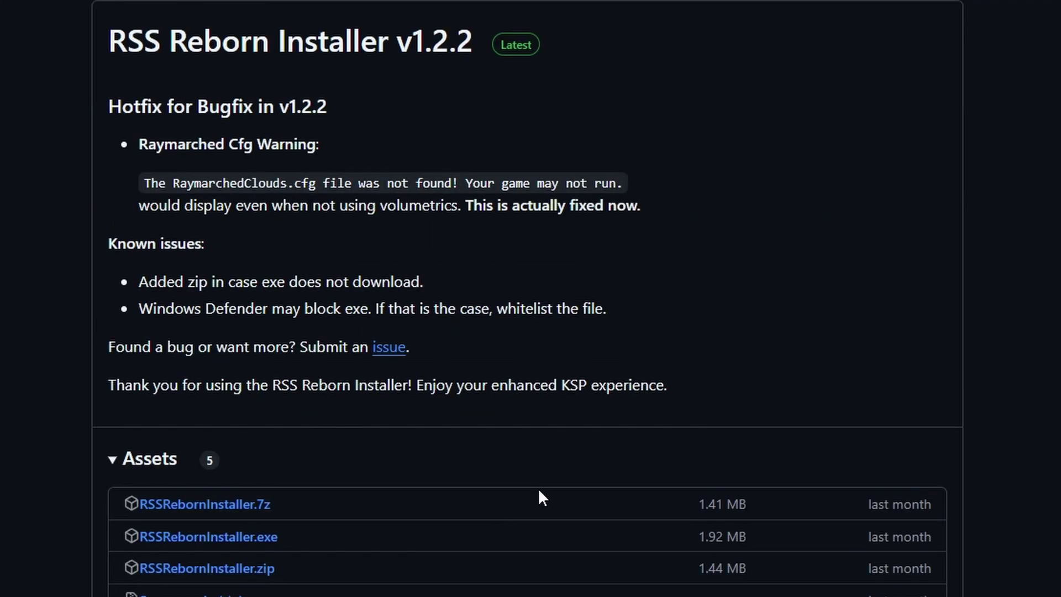
scroll(539, 491, "down", 2)
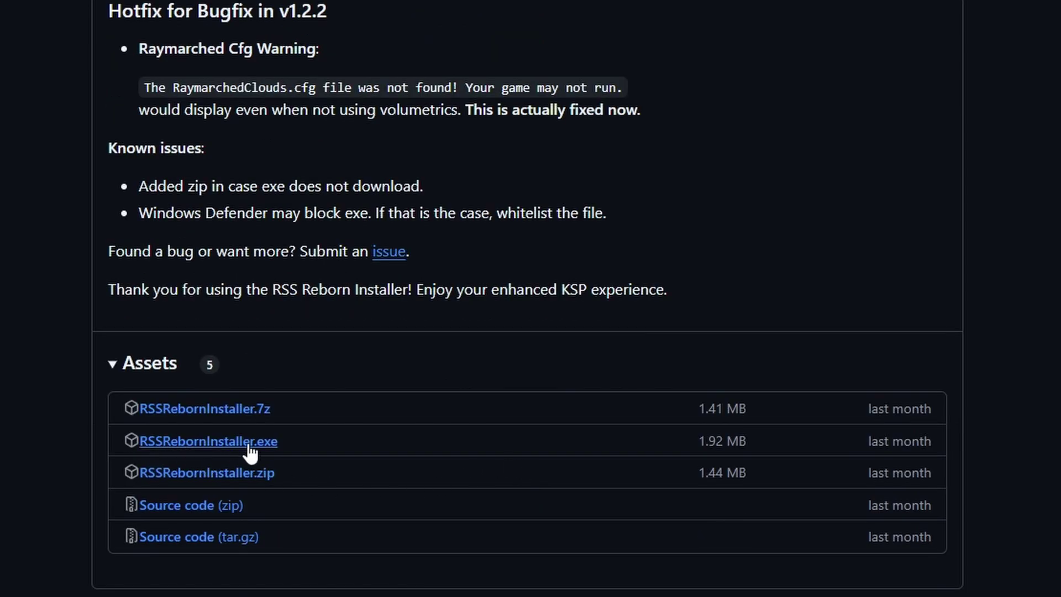
left_click(216, 449)
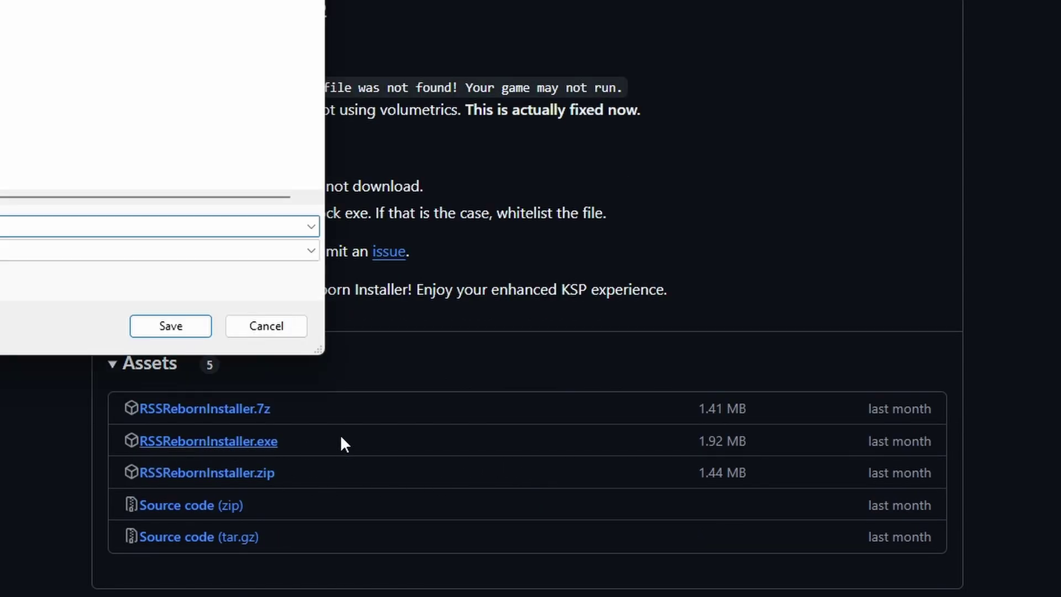
left_click(51, 131)
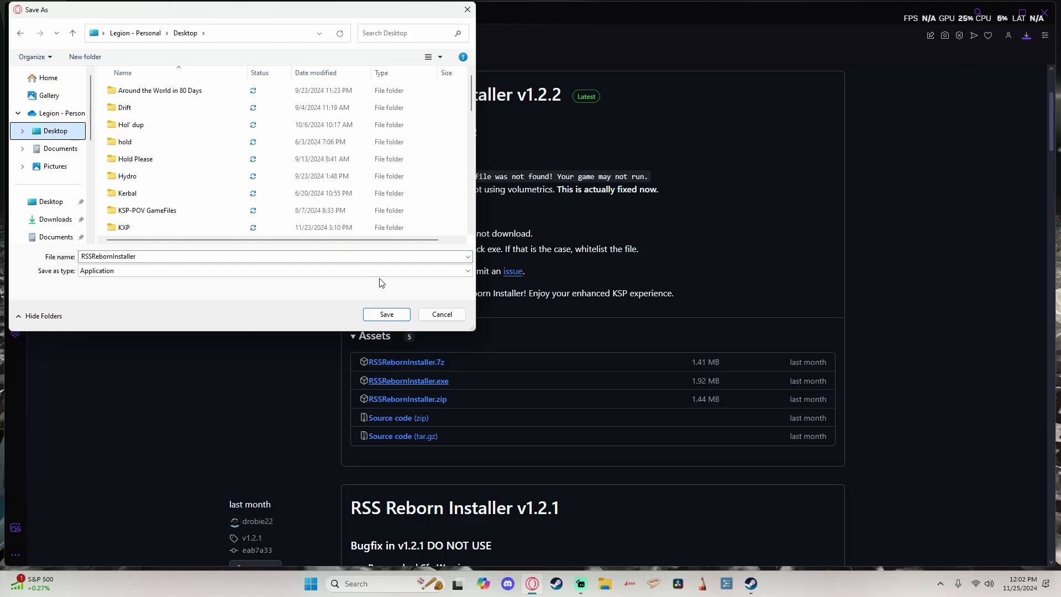
left_click(383, 313)
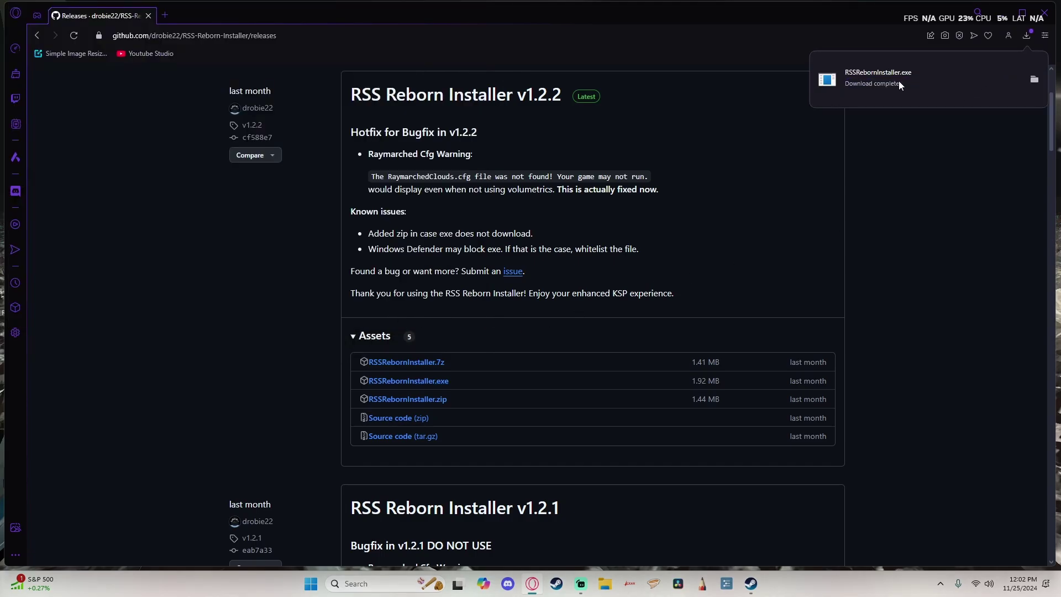
left_click(1033, 81)
scroll(403, 387, "down", 1)
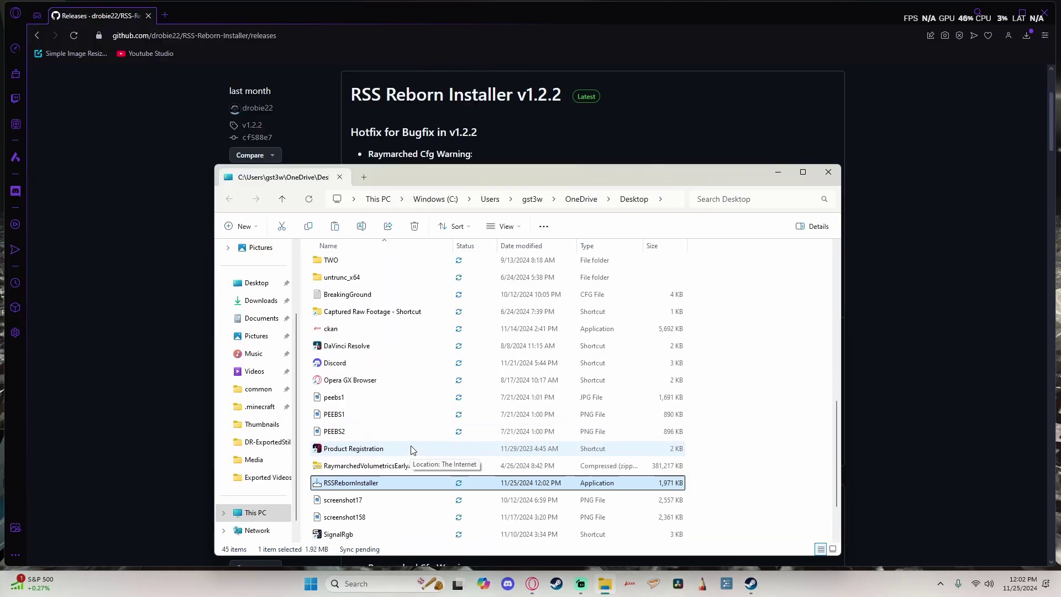
Step: Run RSSRebornInstaller, choosing More info and Run anyway at the SmartScreen warning
double_click(354, 482)
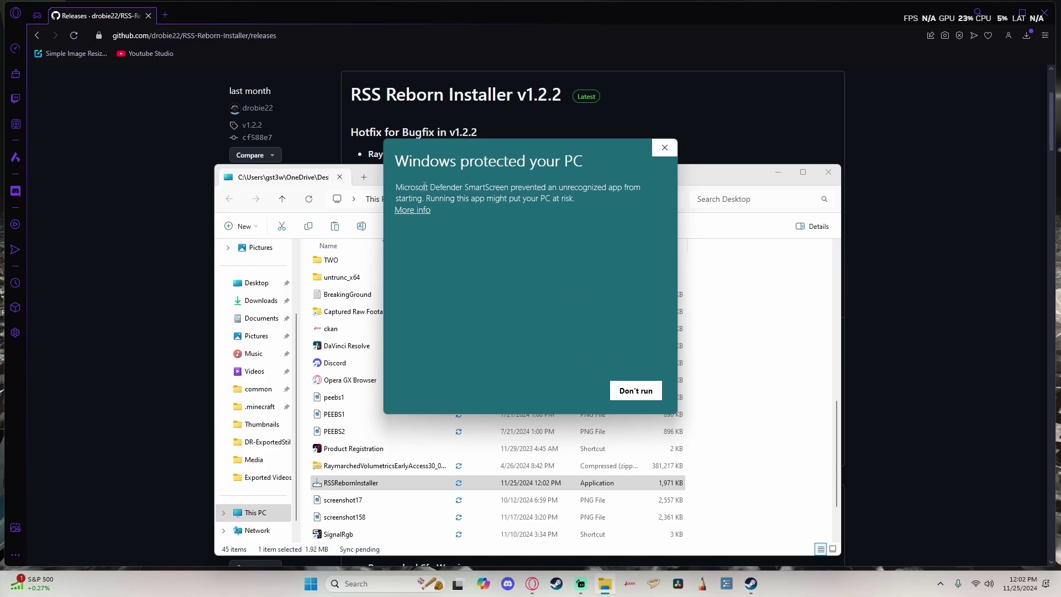
left_click(411, 210)
left_click(575, 395)
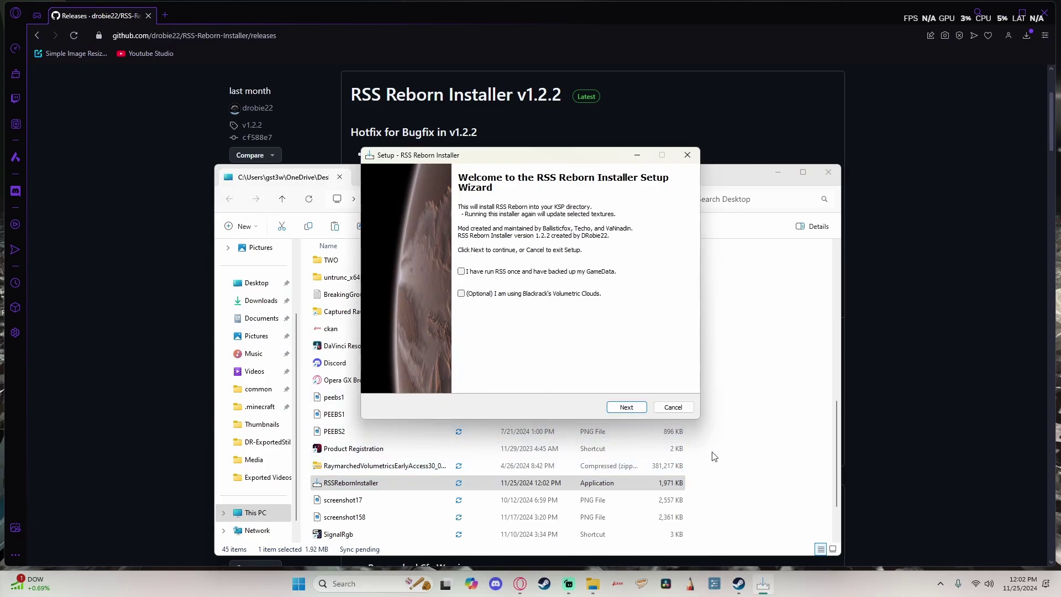
Step: Close File Explorer and minimize the browser so only the RSS Reborn setup wizard is visible
left_click(827, 173)
left_click(1000, 15)
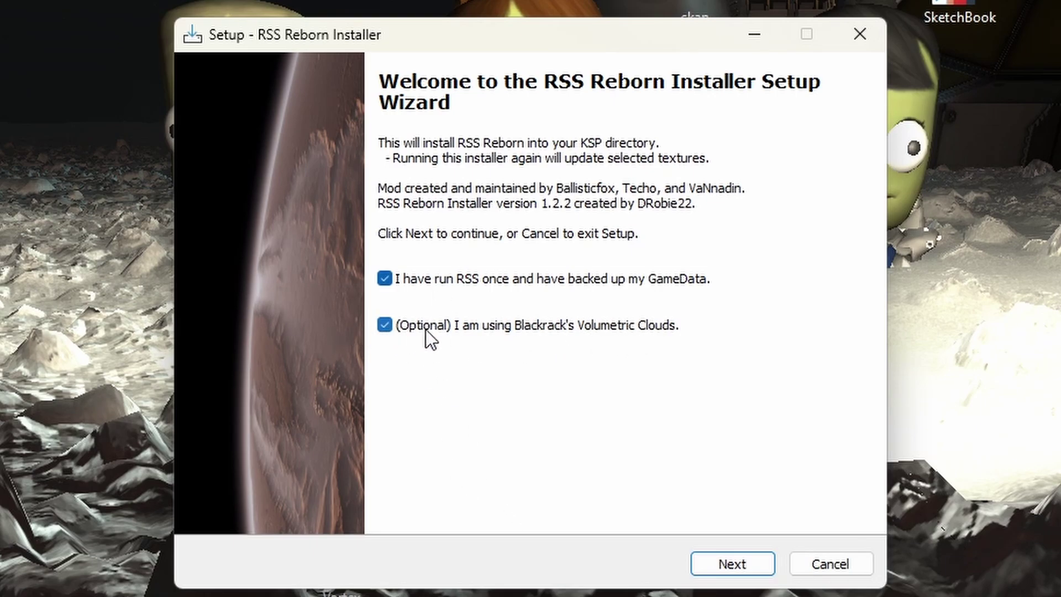
Step: On the KSP Settings page, set the KSP directory to Kerbal Space Program
left_click(732, 564)
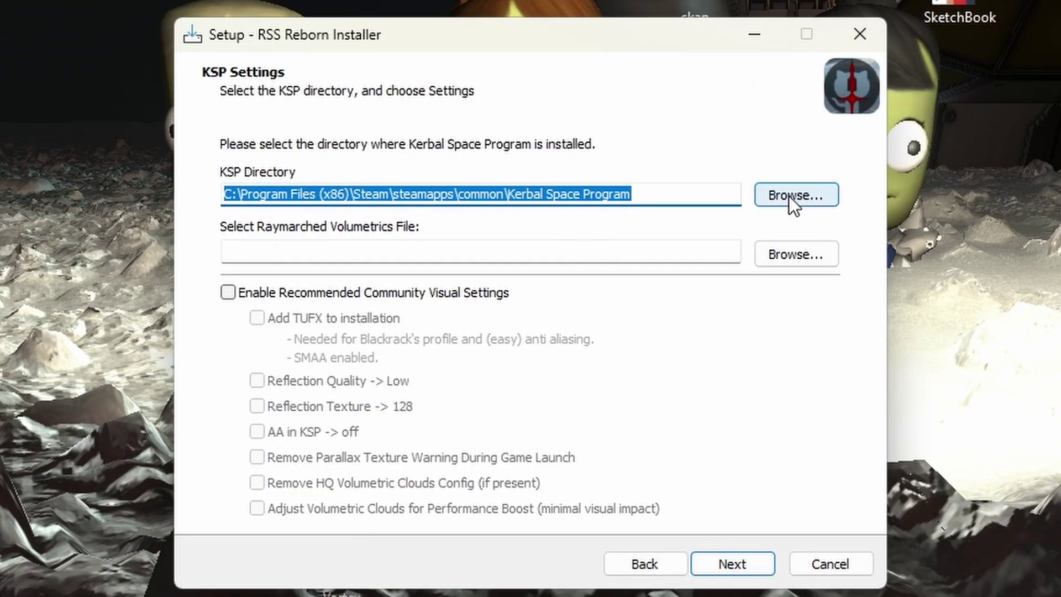
left_click(800, 193)
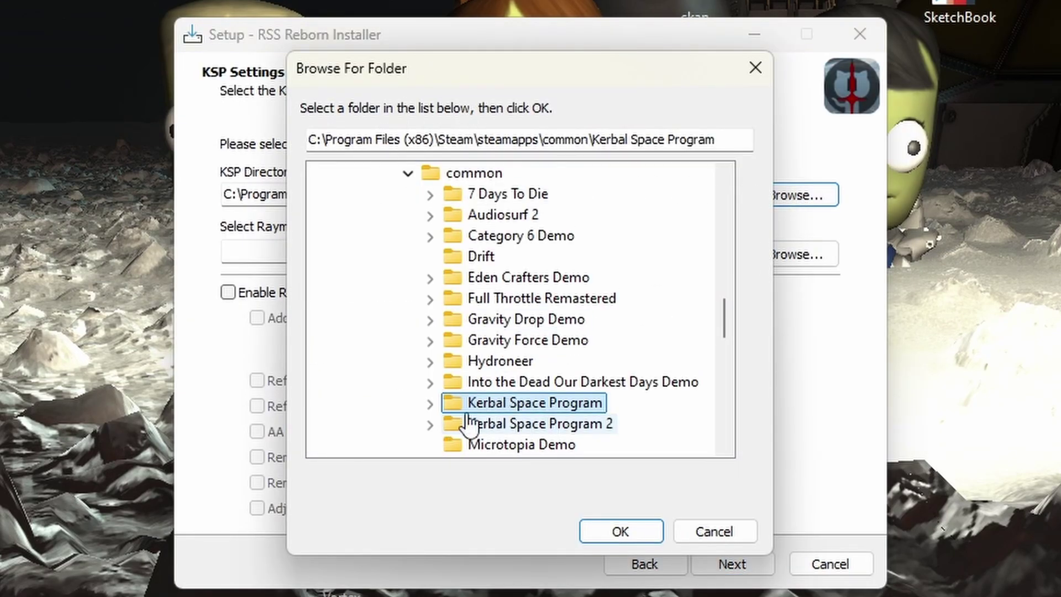
left_click(612, 535)
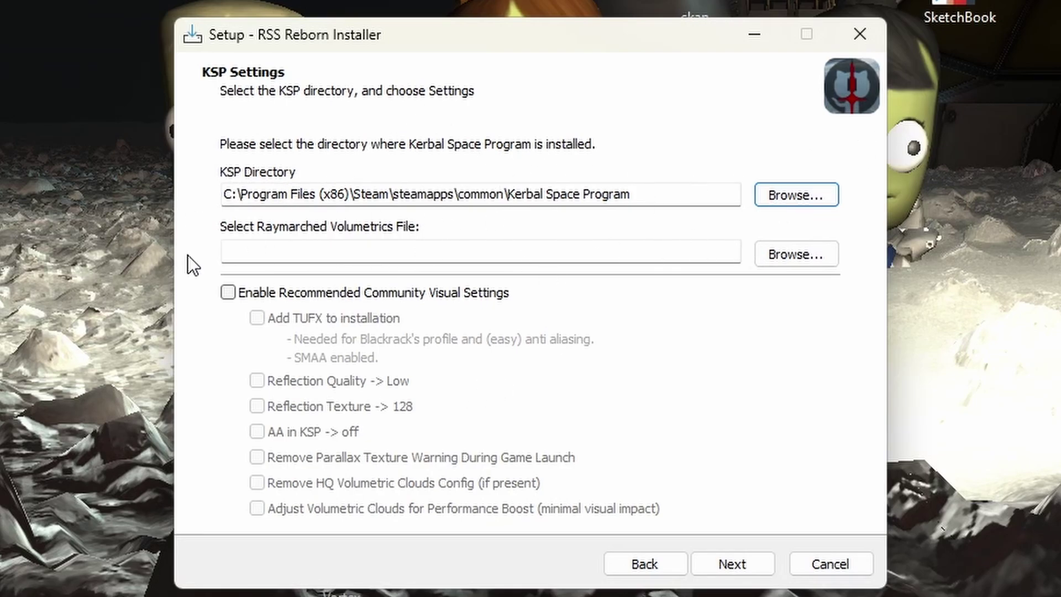
Step: Pick RaymarchedVolumetricsEarlyAccess30_01_24.zip from the Desktop as the Raymarched Volumetrics file
left_click(811, 255)
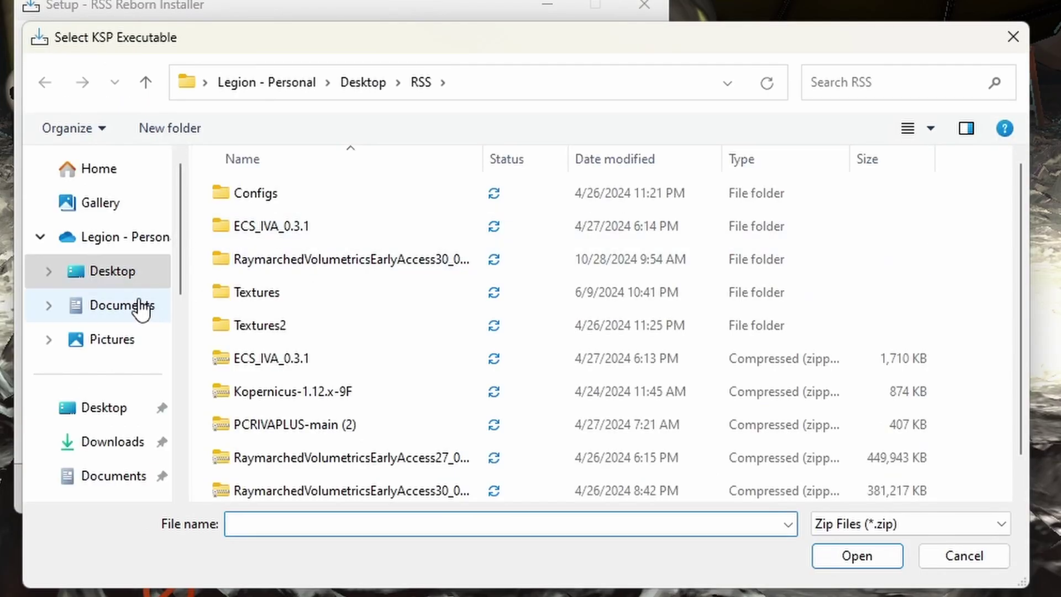
left_click(110, 271)
scroll(309, 271, "down", 2)
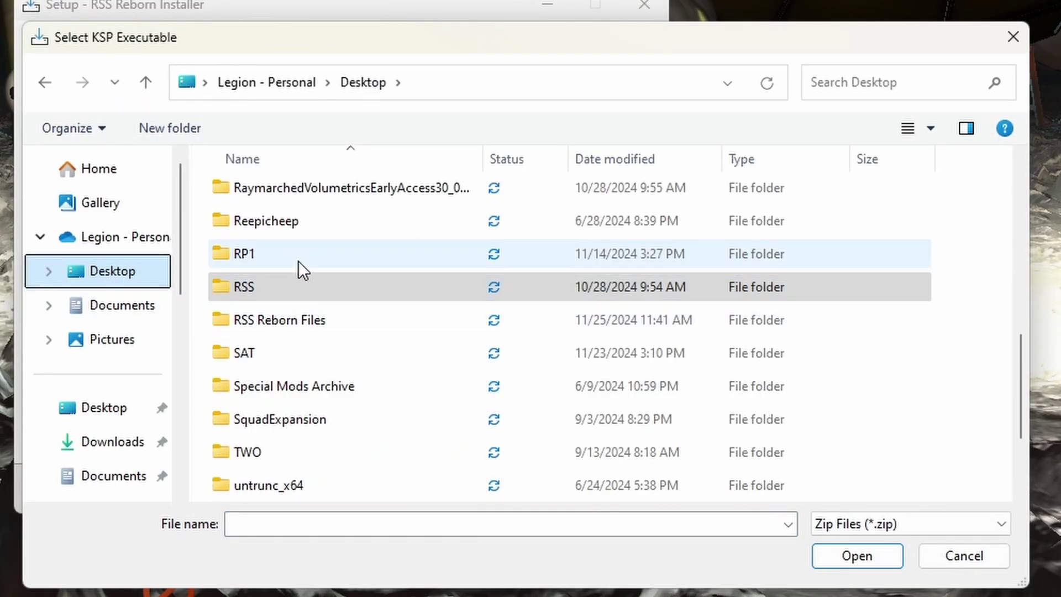
left_click(319, 181)
scroll(283, 241, "up", 2)
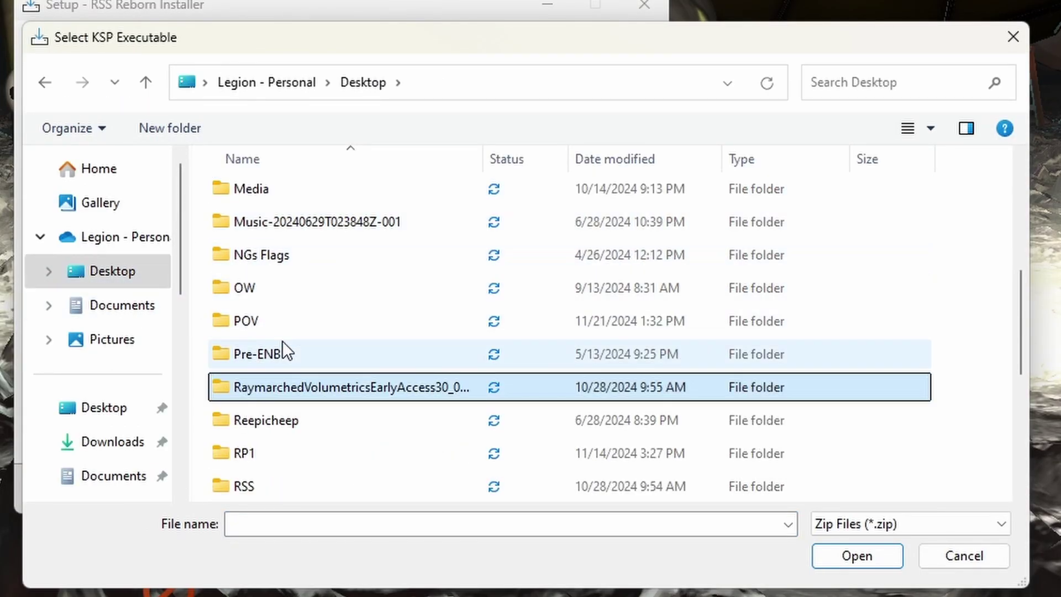
scroll(287, 342, "up", 3)
scroll(309, 332, "down", 7)
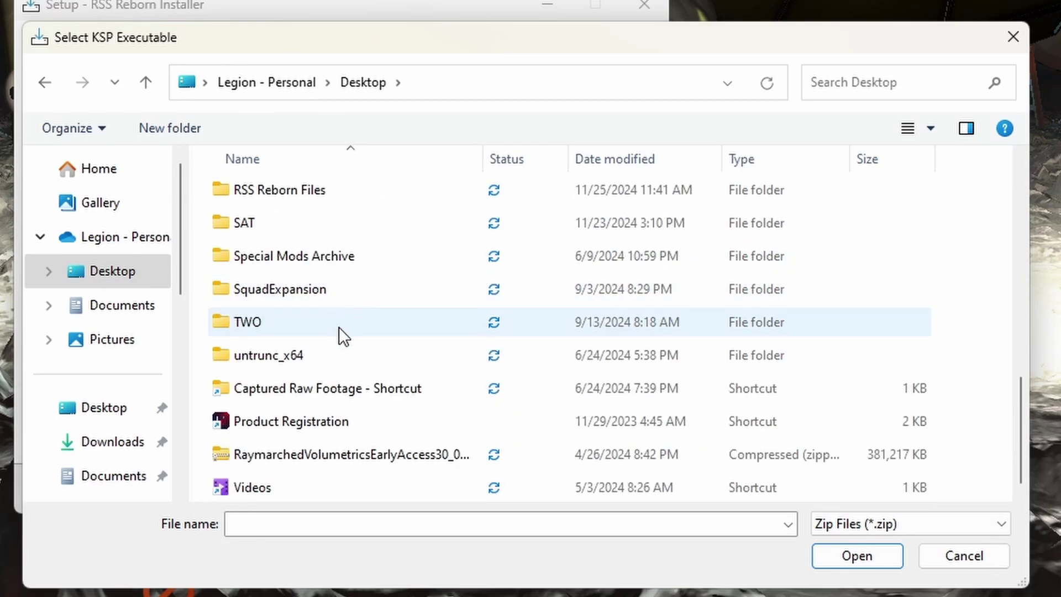
left_click(222, 455)
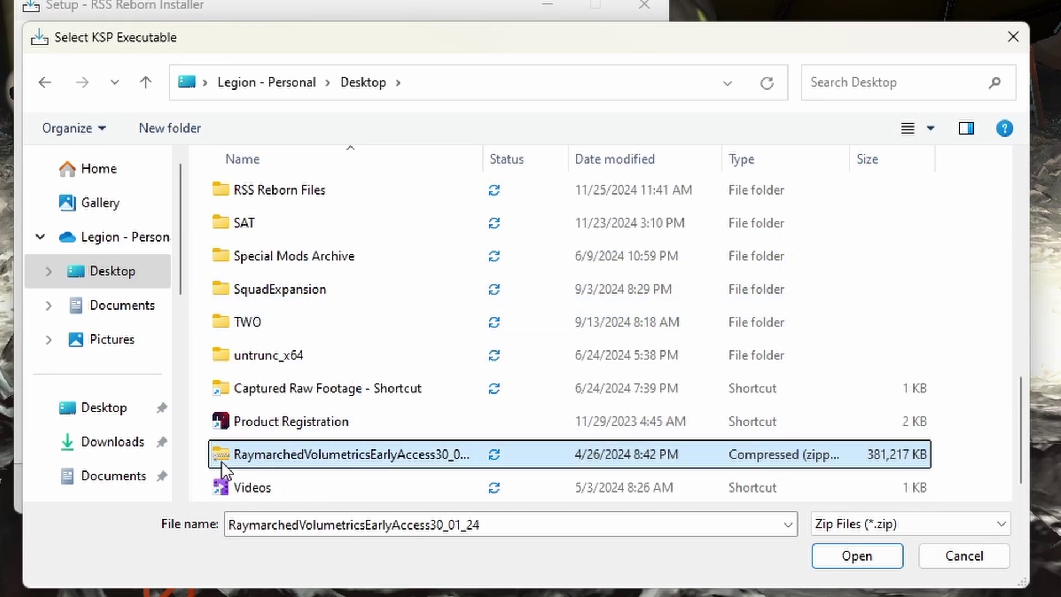
scroll(293, 343, "up", 3)
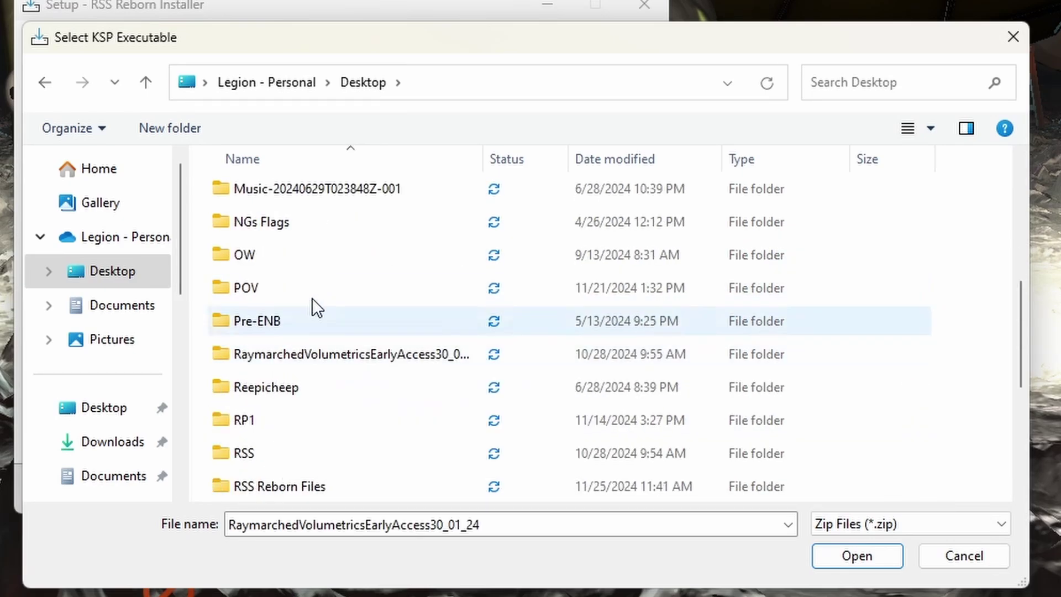
scroll(386, 420, "down", 3)
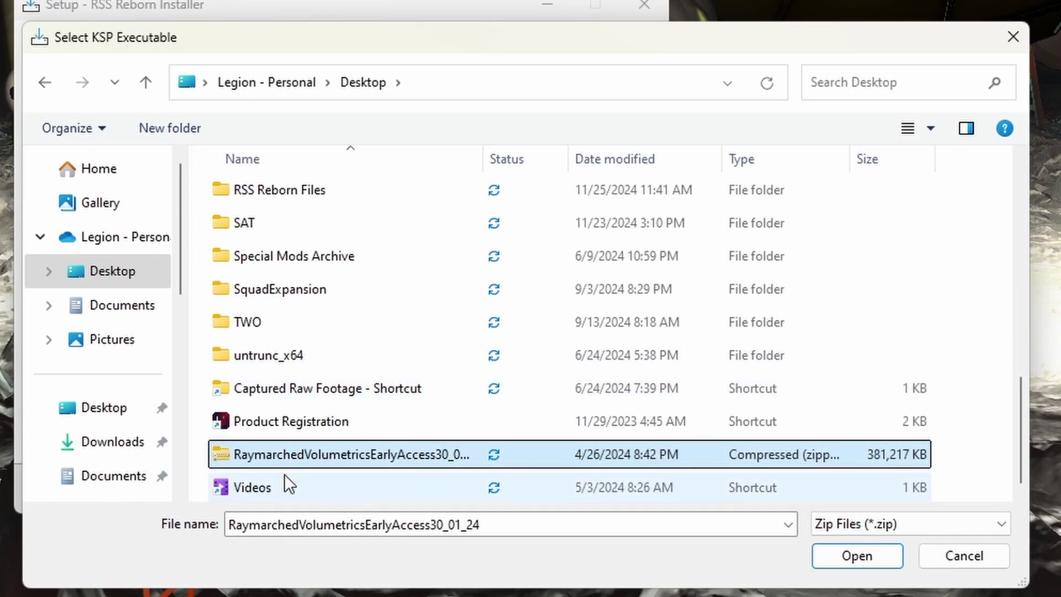
left_click(860, 557)
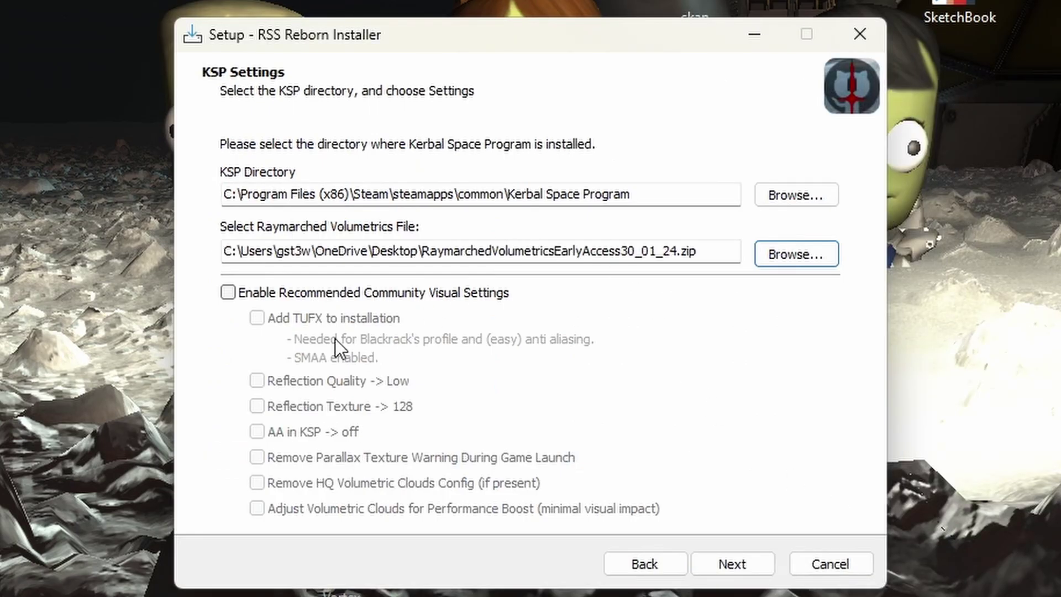
Step: Enable Recommended Community Visual Settings and Add TUFX, then advance to the Select Resolutions page
left_click(228, 293)
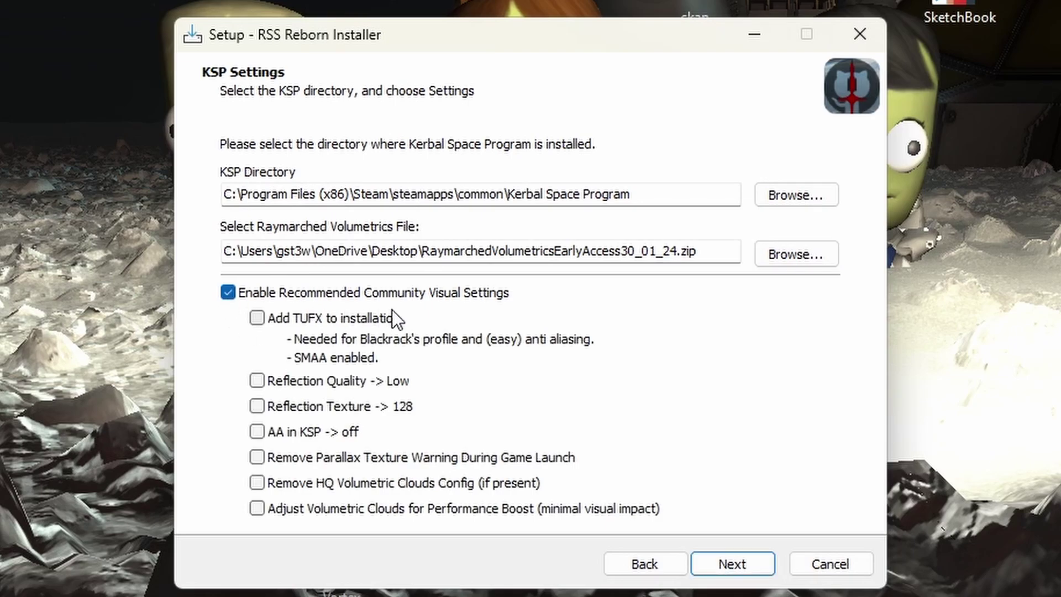
left_click(258, 319)
left_click(750, 568)
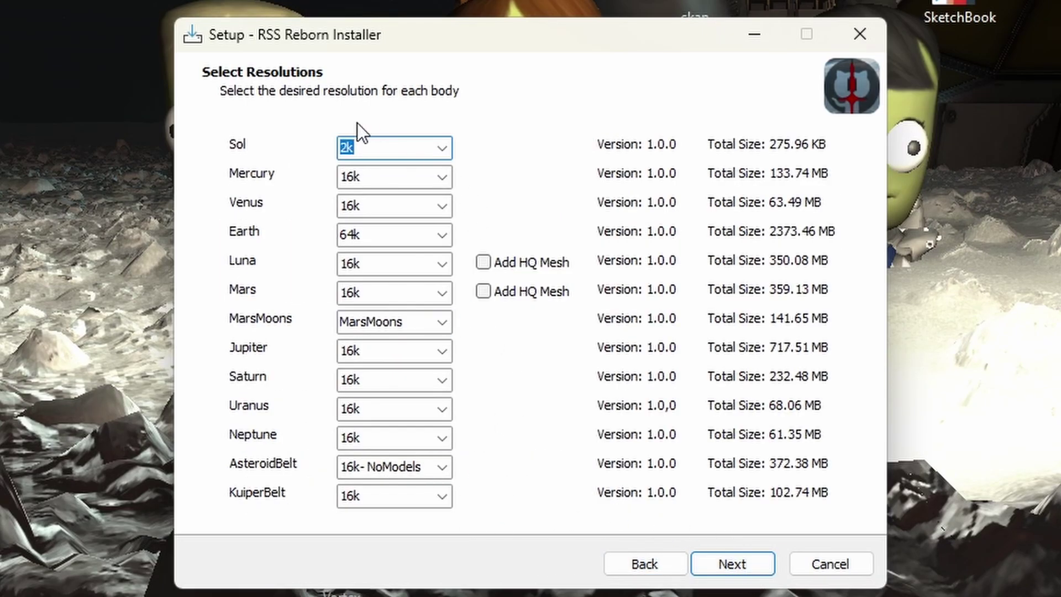
Step: Keep Sol at 2k and Mercury and Venus at 16k
left_click(440, 148)
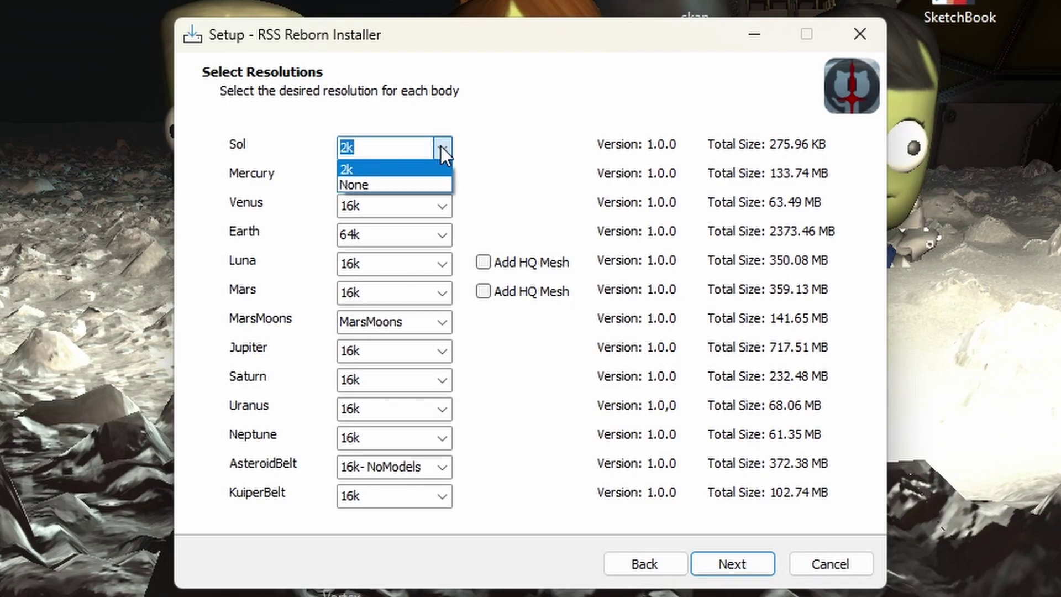
left_click(352, 168)
left_click(447, 184)
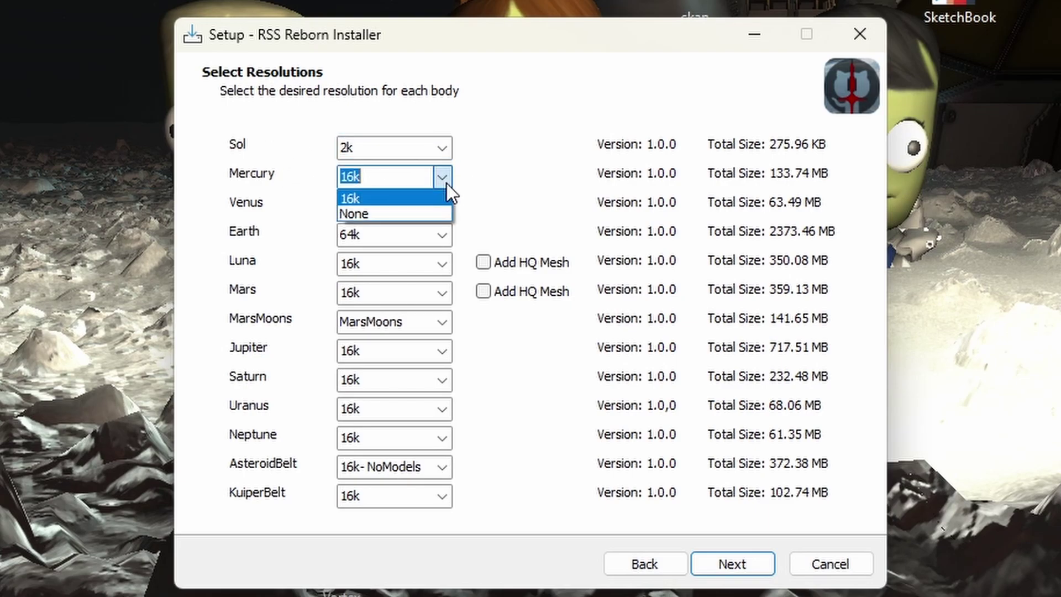
left_click(447, 183)
left_click(446, 209)
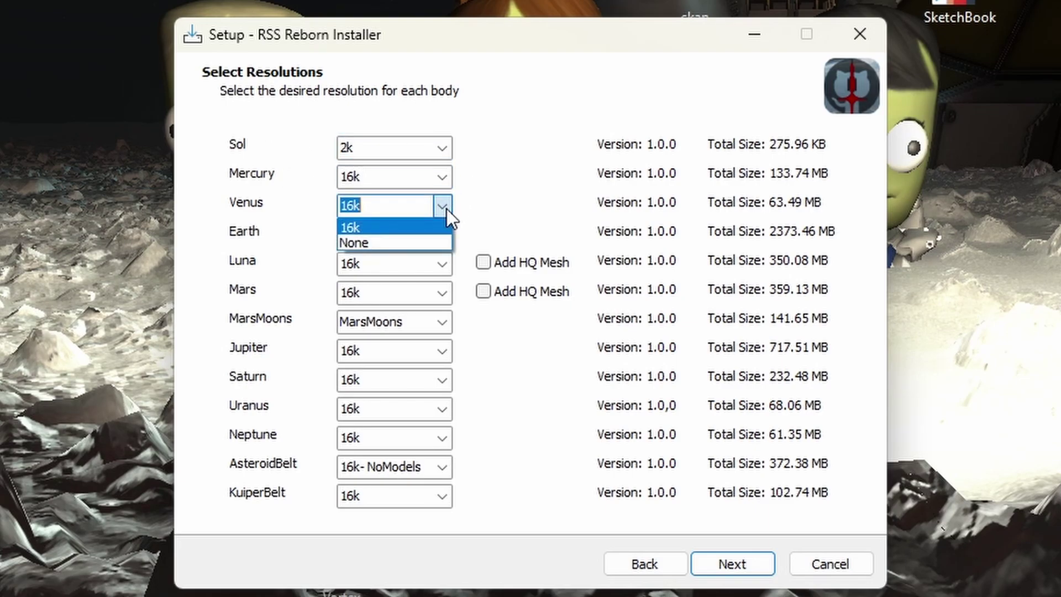
left_click(446, 216)
Step: Set Earth to 86k, and Luna and Mars to 64k with HQ meshes added
left_click(444, 241)
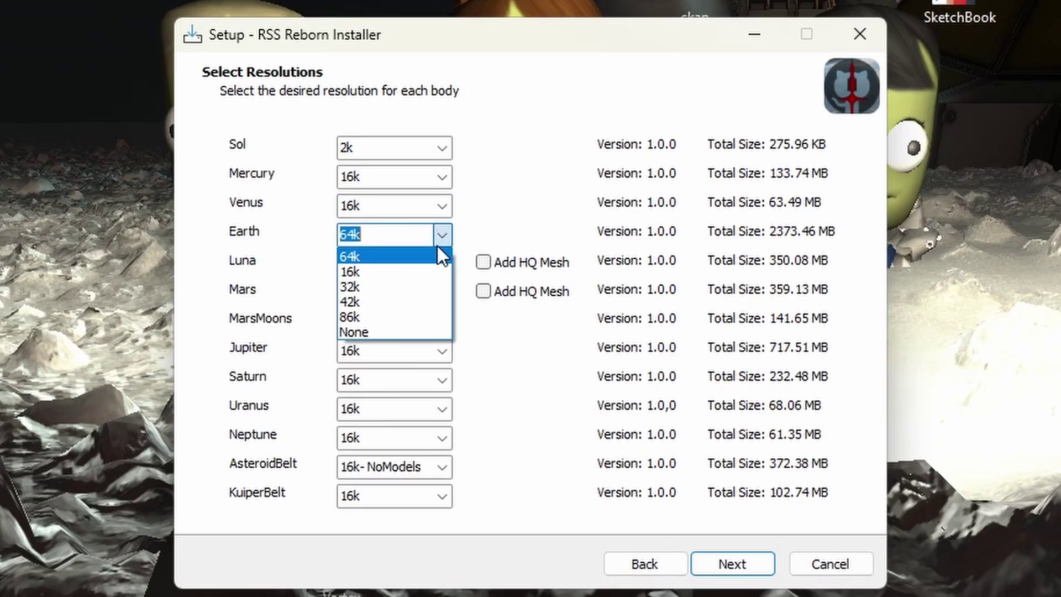
left_click(393, 315)
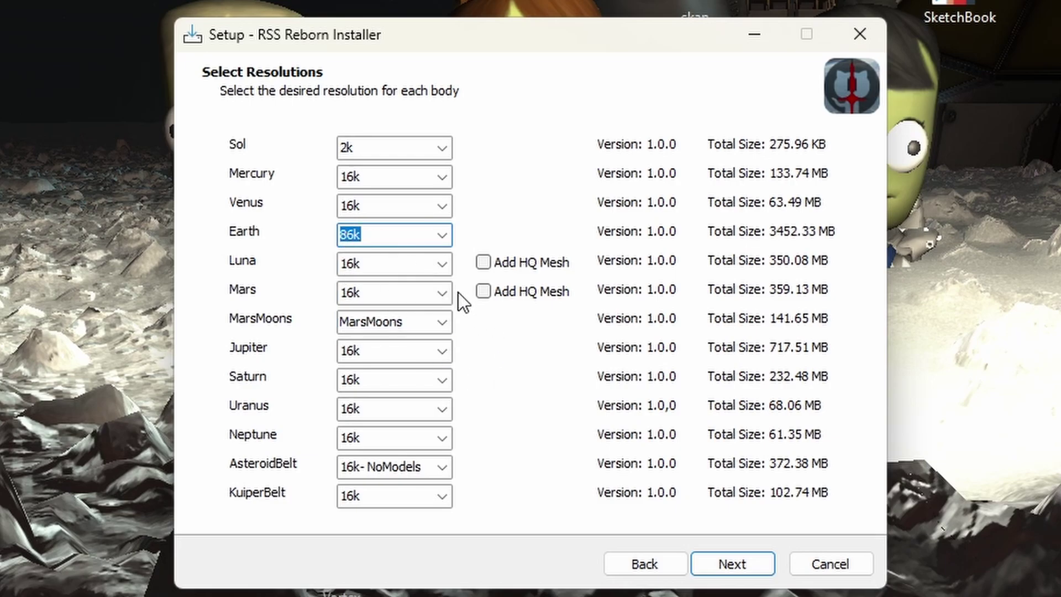
left_click(442, 265)
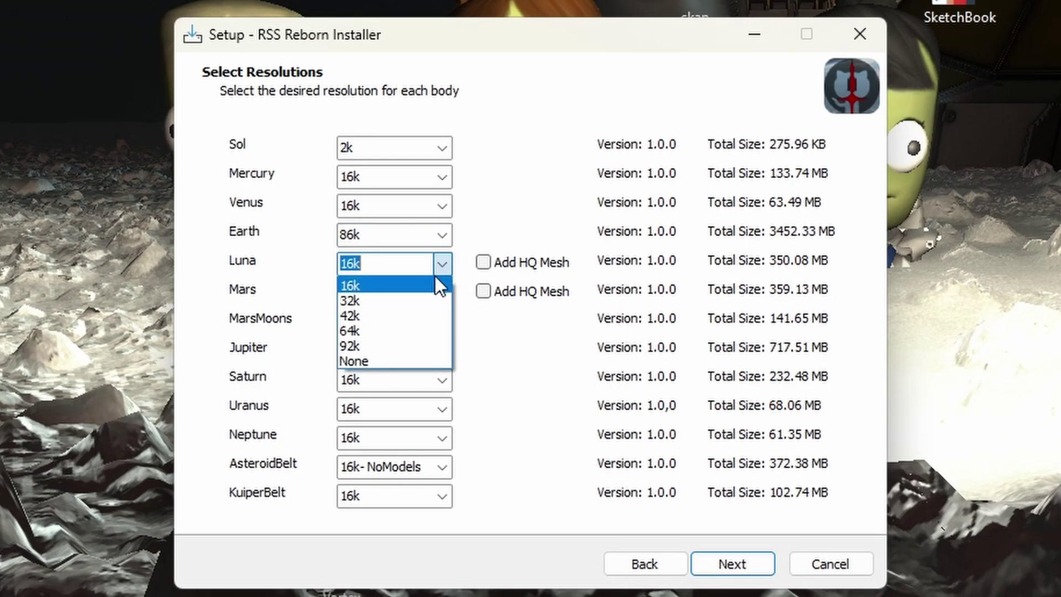
left_click(393, 326)
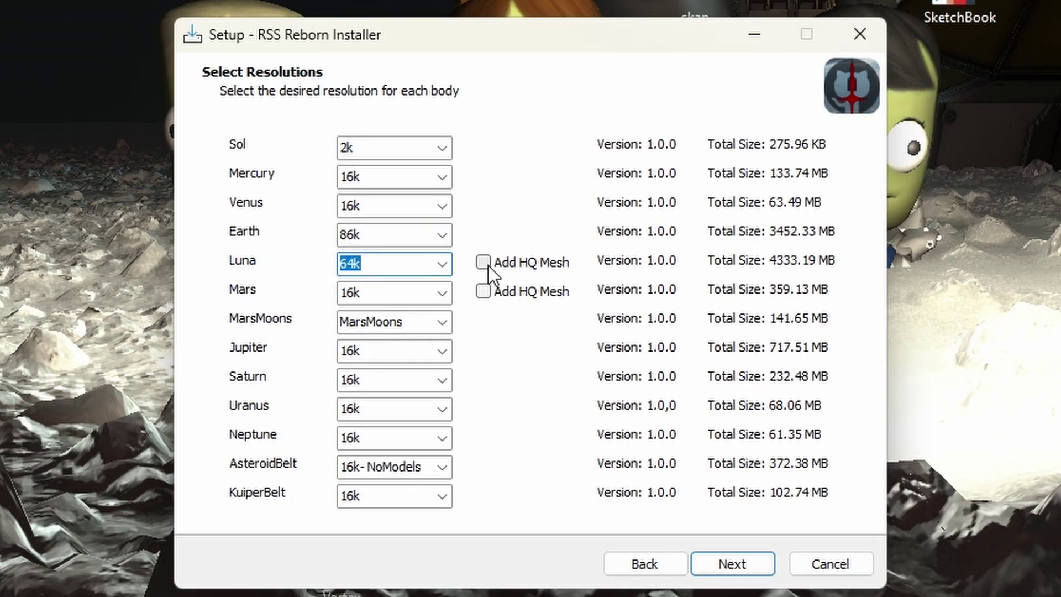
left_click(483, 263)
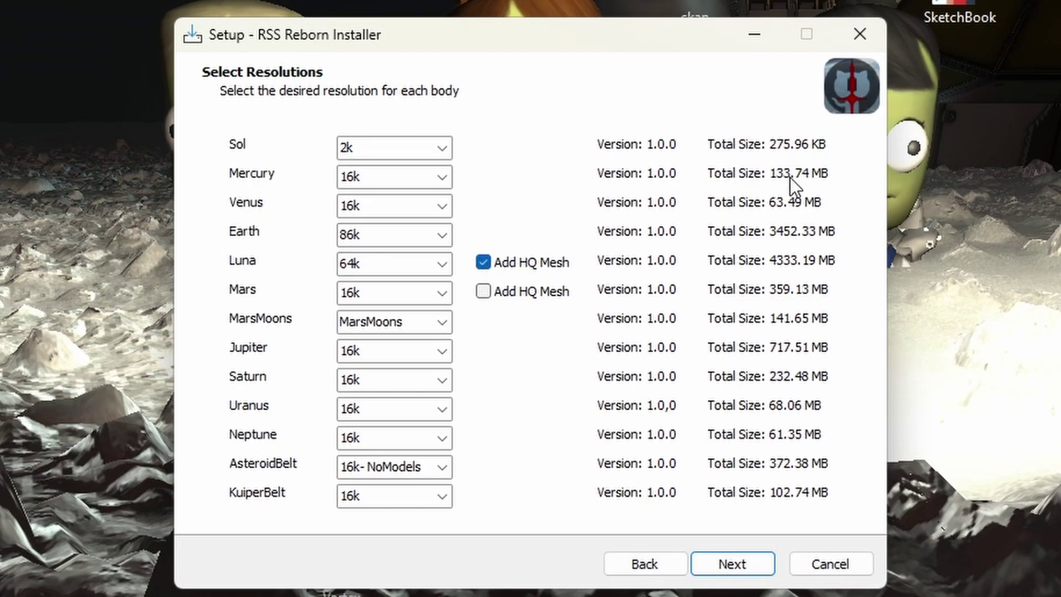
left_click(442, 290)
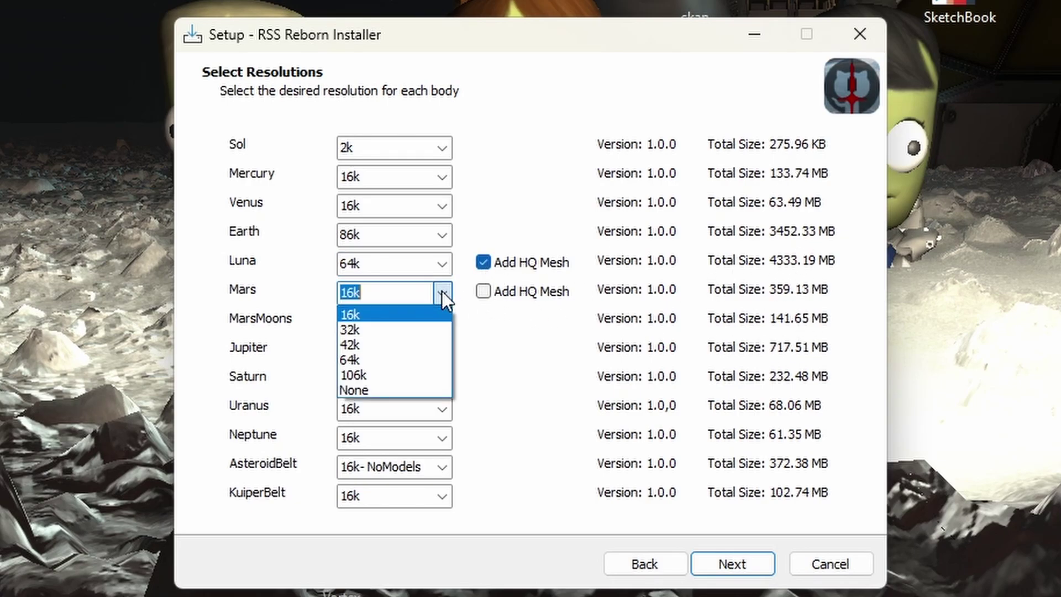
left_click(390, 361)
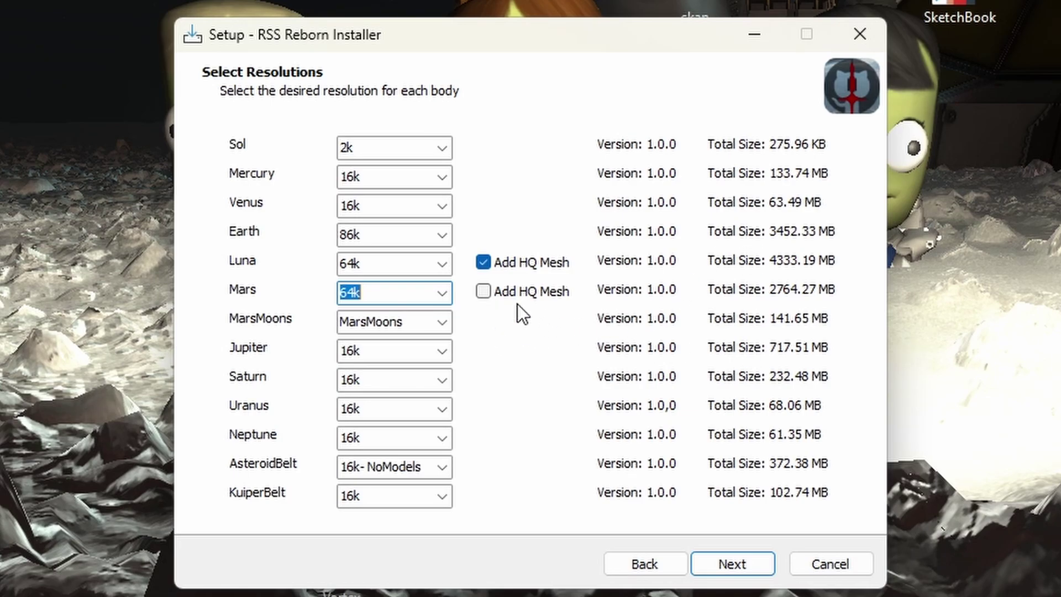
left_click(483, 292)
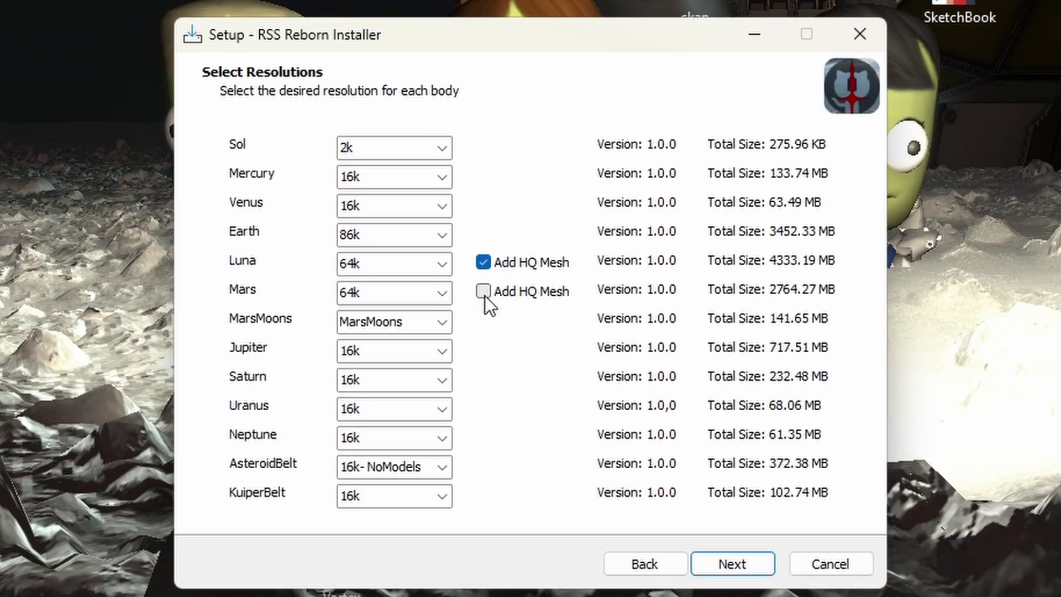
left_click(484, 293)
Step: Leave the outer planets unchanged, keep AsteroidBelt at 16k- NoModels, and continue to Ready to Install
left_click(441, 436)
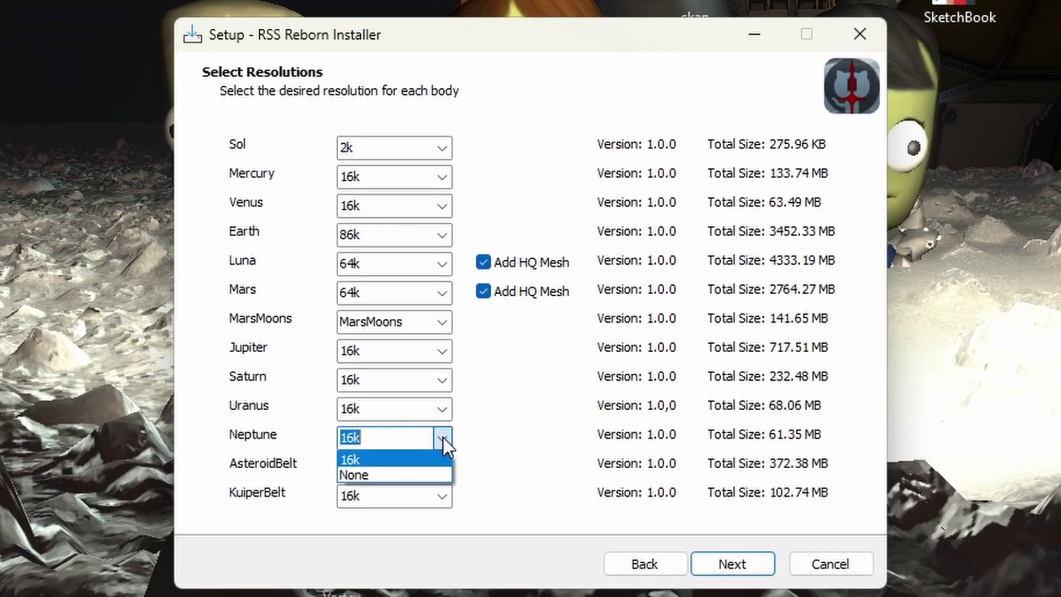
left_click(442, 437)
left_click(444, 408)
left_click(443, 410)
left_click(441, 378)
left_click(440, 377)
left_click(447, 354)
left_click(446, 354)
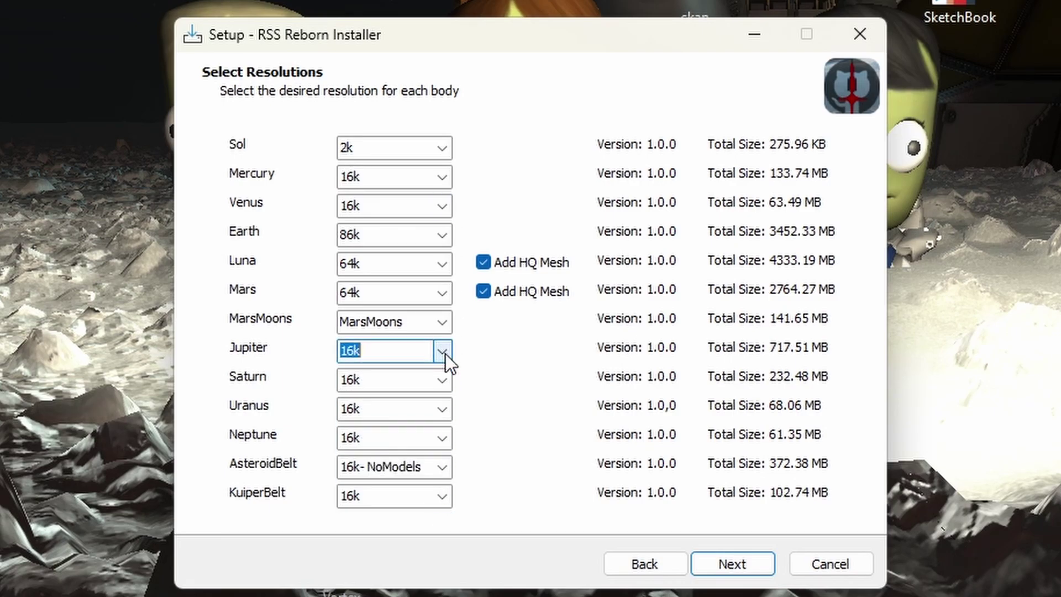
left_click(447, 499)
left_click(446, 500)
left_click(443, 469)
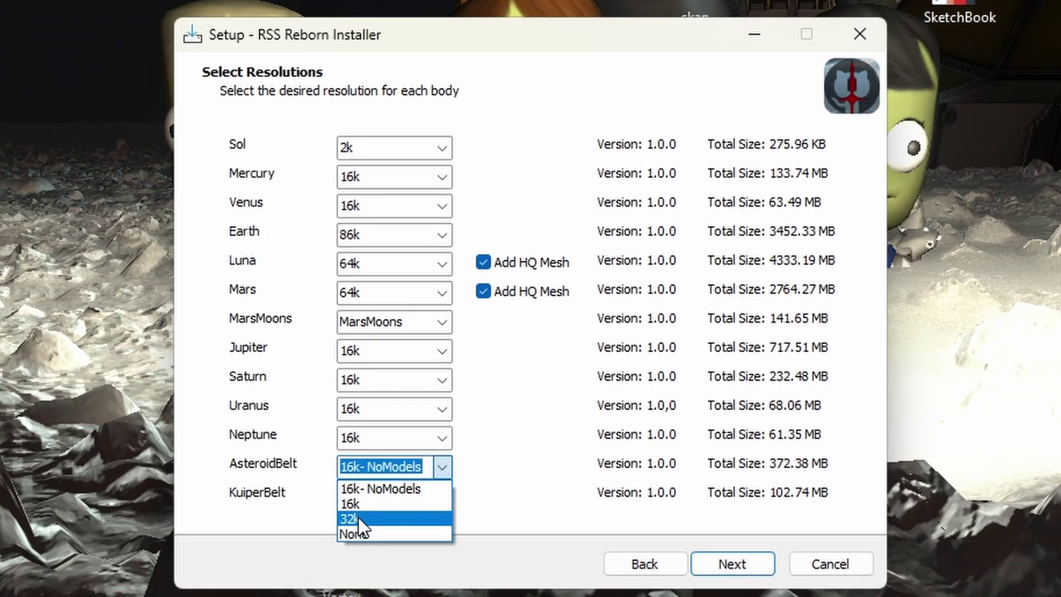
left_click(369, 490)
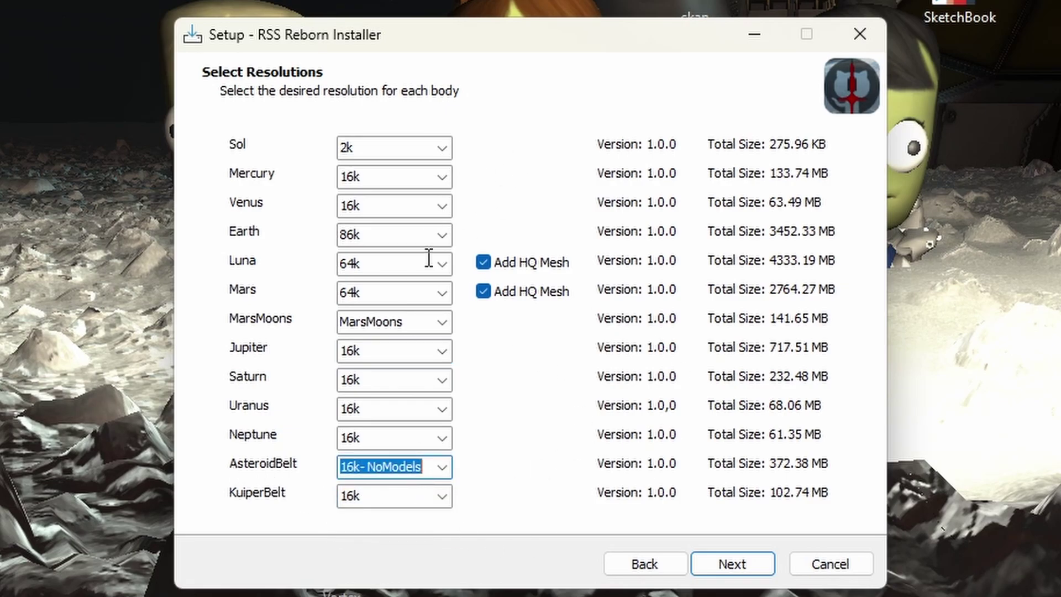
left_click(733, 562)
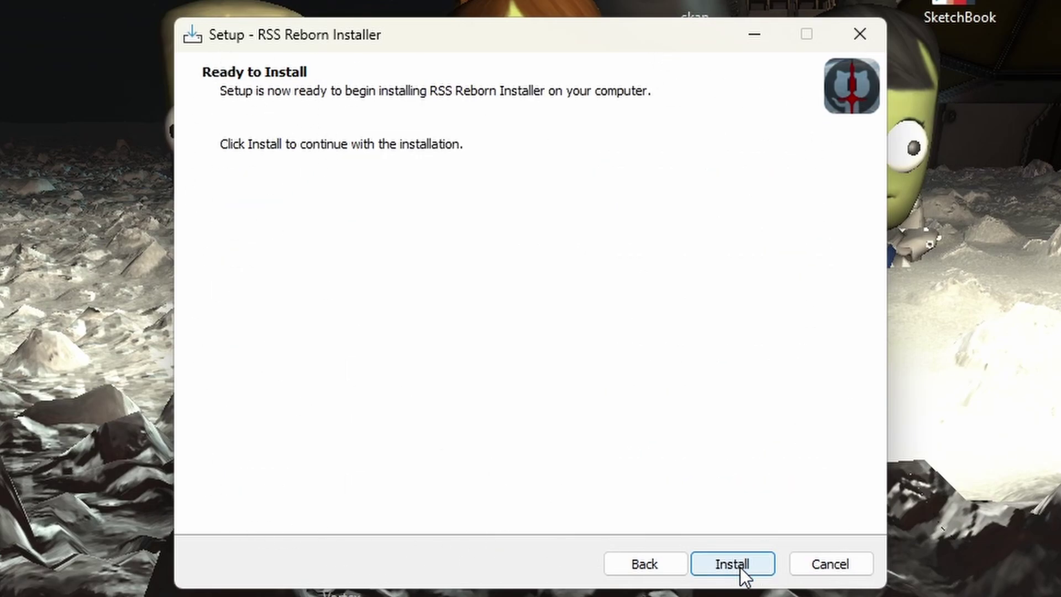
Step: Install RSS Reborn and wait for the texture download and installation to finish
left_click(740, 565)
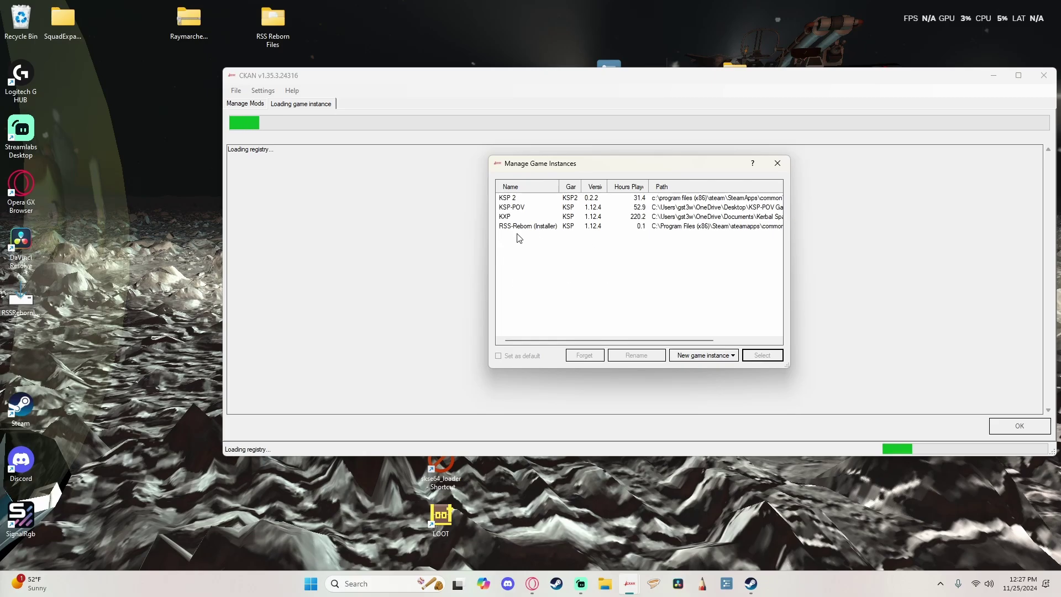
Step: Select the RSS-Reborn (Installer) game instance and load it
left_click(516, 226)
left_click(762, 355)
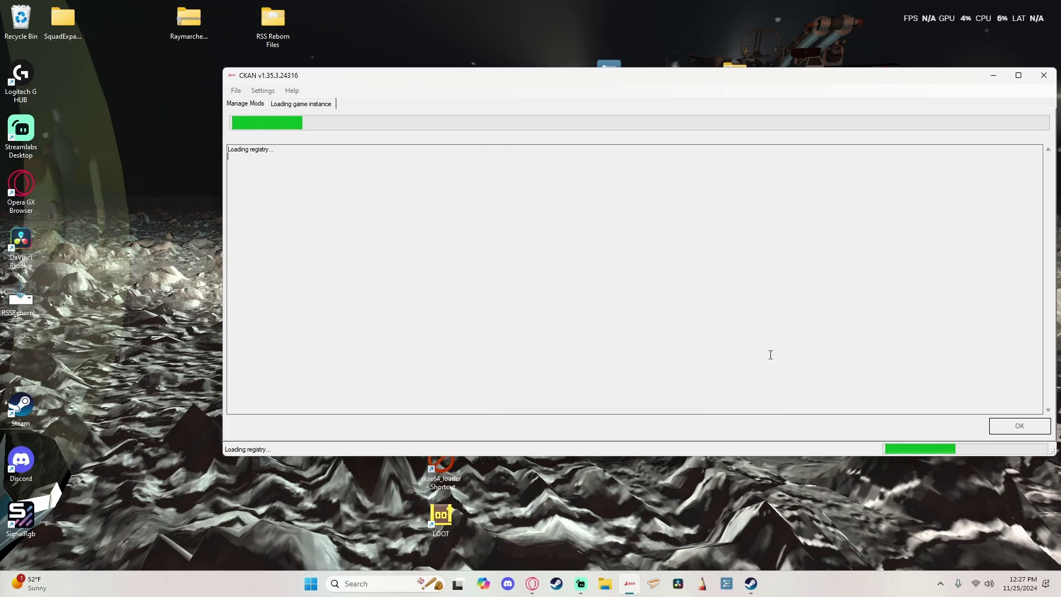